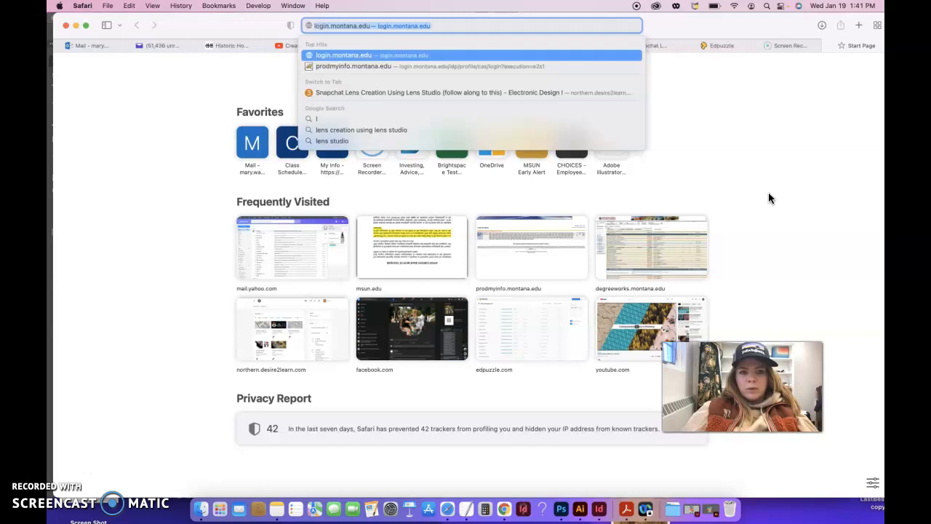
# - Search Google for 'lens studio' and open the 'Download Lens Studio Now' result
pyautogui.write('udio')
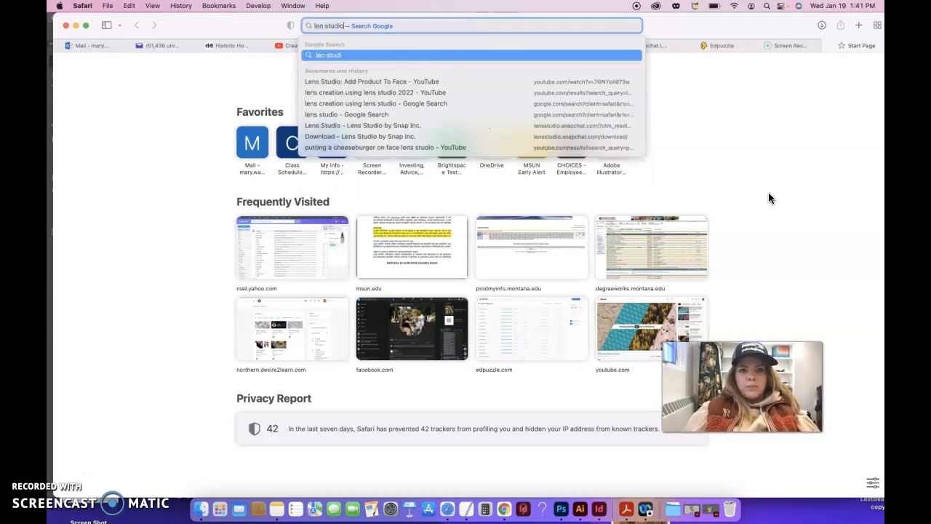
pyautogui.press('BackSpace')
pyautogui.press('BackSpace')
pyautogui.press('BackSpace')
pyautogui.press('BackSpace')
pyautogui.press('BackSpace')
pyautogui.press('BackSpace')
pyautogui.press('BackSpace')
pyautogui.write('s studio')
pyautogui.press('Return')
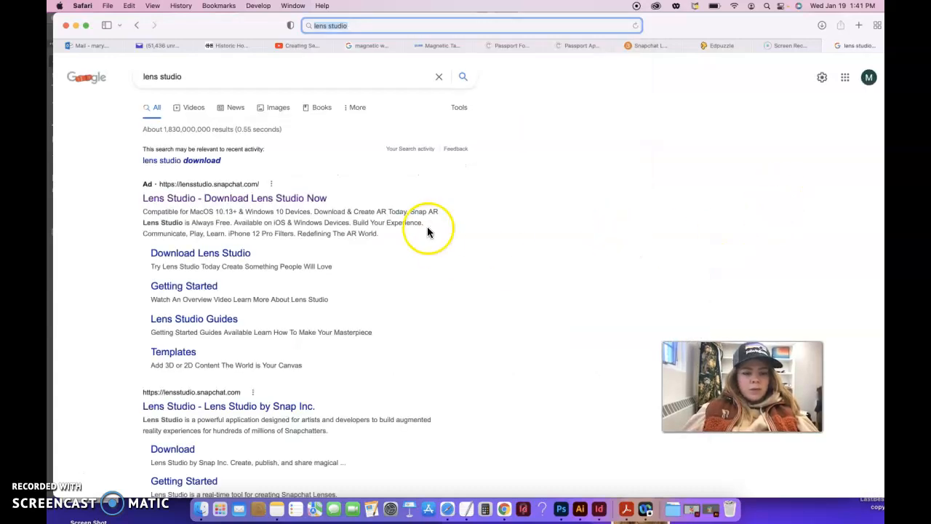
pyautogui.click(185, 203)
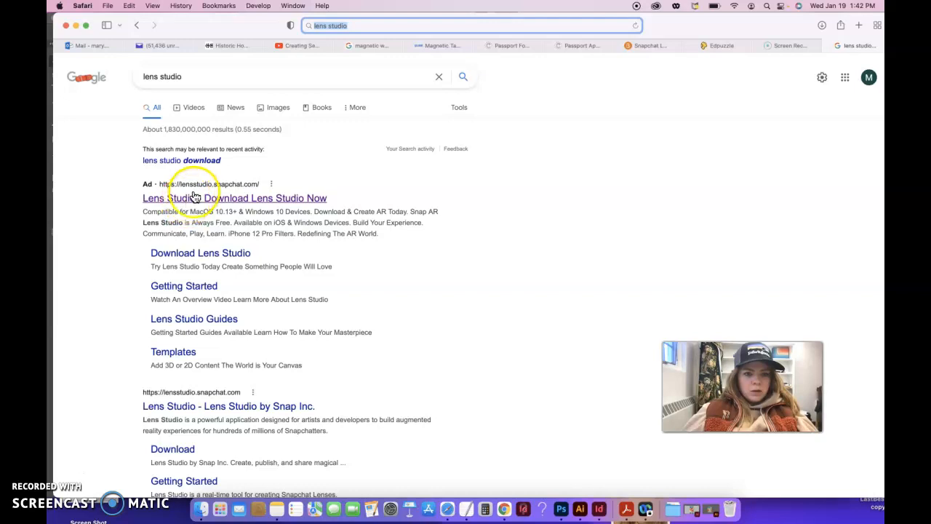
pyautogui.click(197, 202)
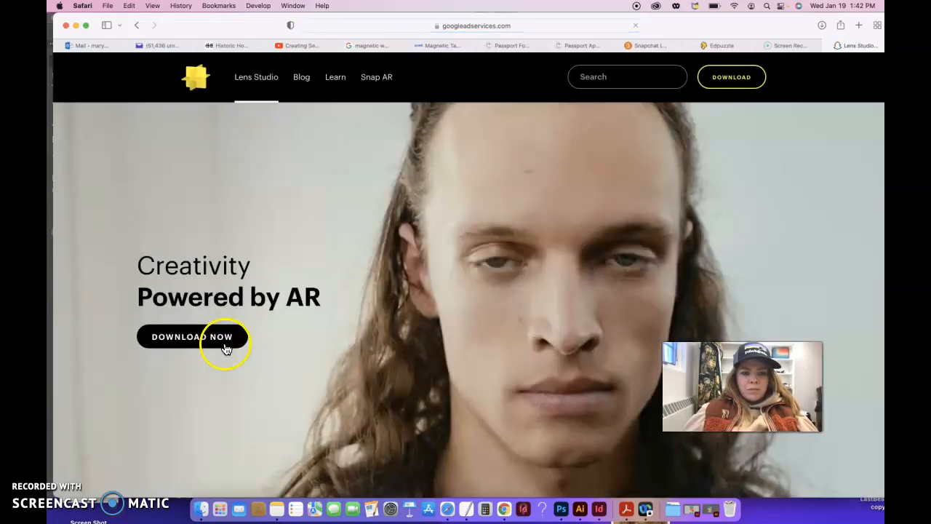
# - Go to the Lens Studio download page and accept the license agreement
pyautogui.click(222, 342)
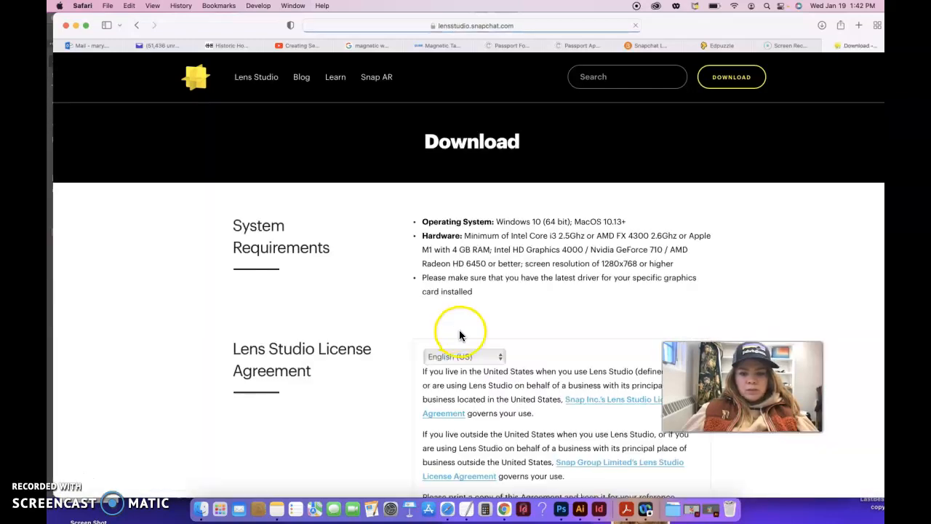
pyautogui.scroll(-1, 509, 331)
pyautogui.scroll(-4, 511, 330)
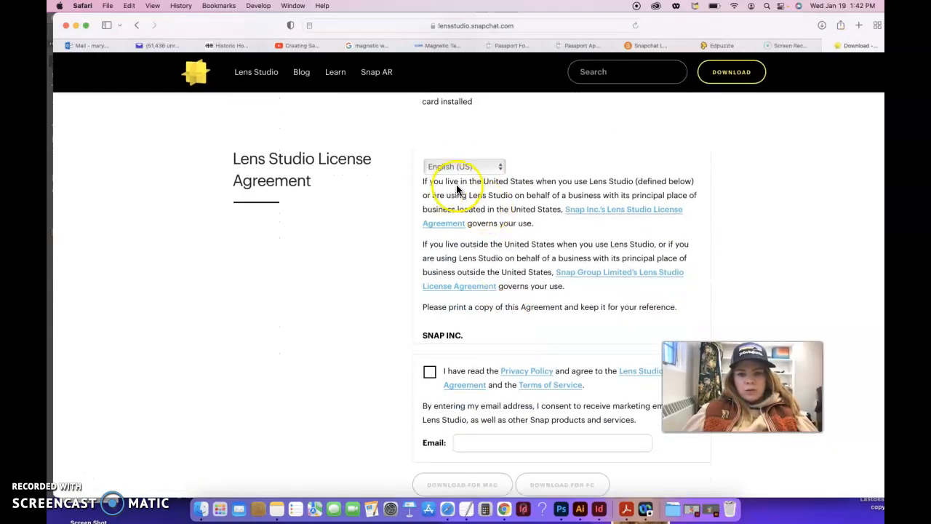
pyautogui.scroll(-2, 465, 312)
pyautogui.click(429, 371)
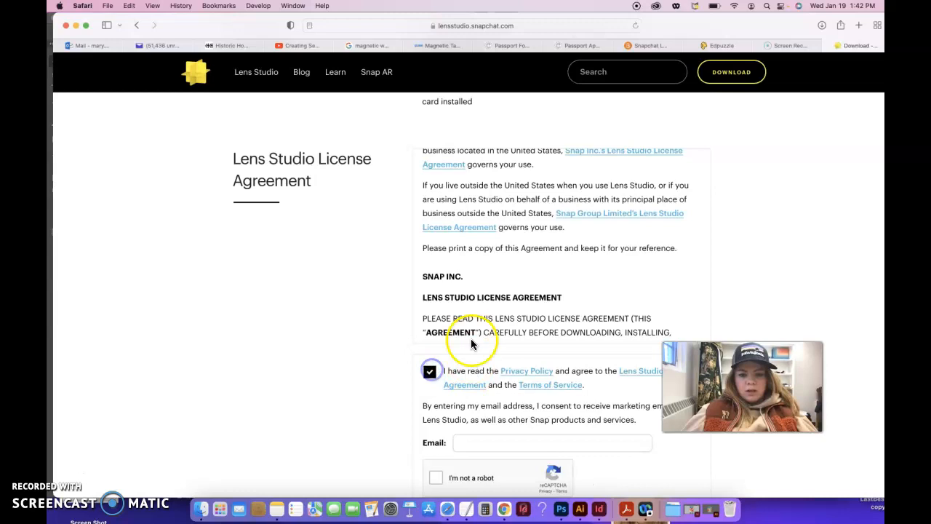
pyautogui.scroll(-10, 472, 305)
pyautogui.scroll(-5, 465, 285)
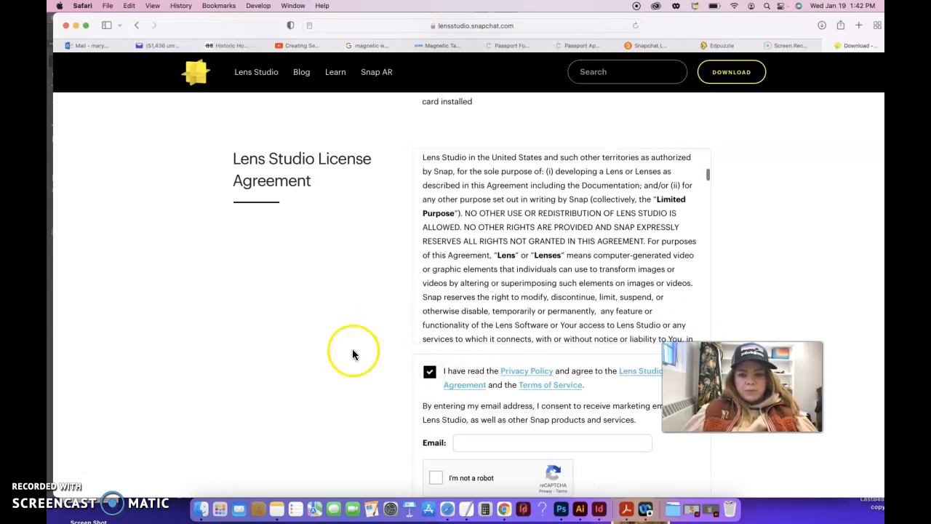
pyautogui.scroll(-8, 352, 349)
pyautogui.scroll(1, 352, 354)
# - Enter your e-mail address, pass the 'I'm not a robot' check, and download for Mac
pyautogui.click(465, 192)
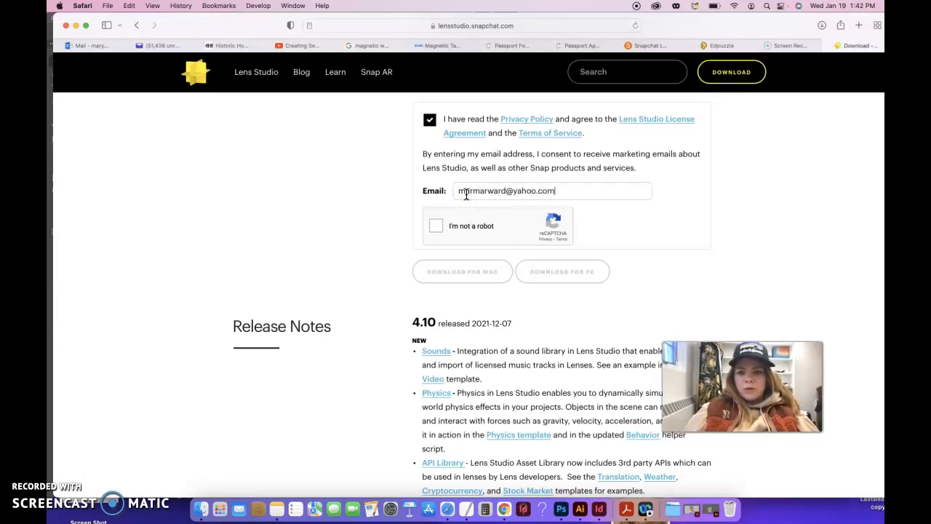
pyautogui.click(436, 226)
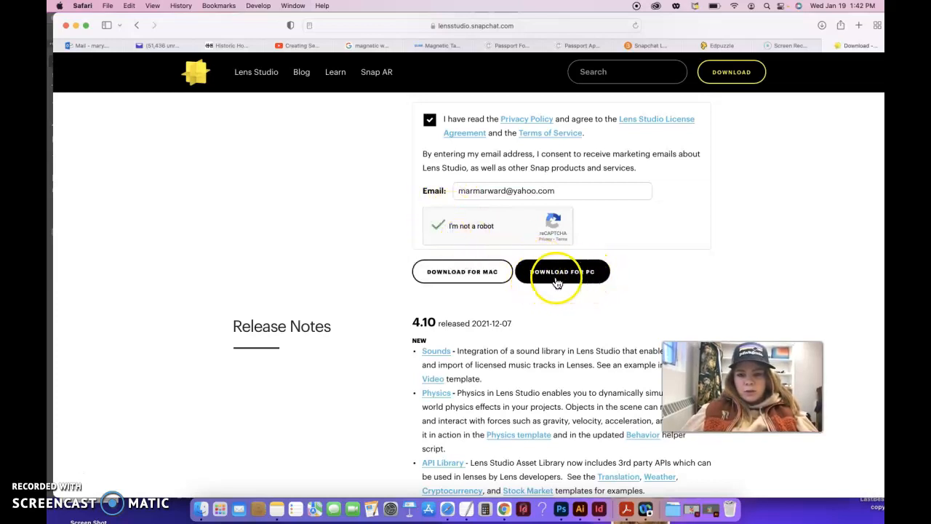
pyautogui.click(477, 280)
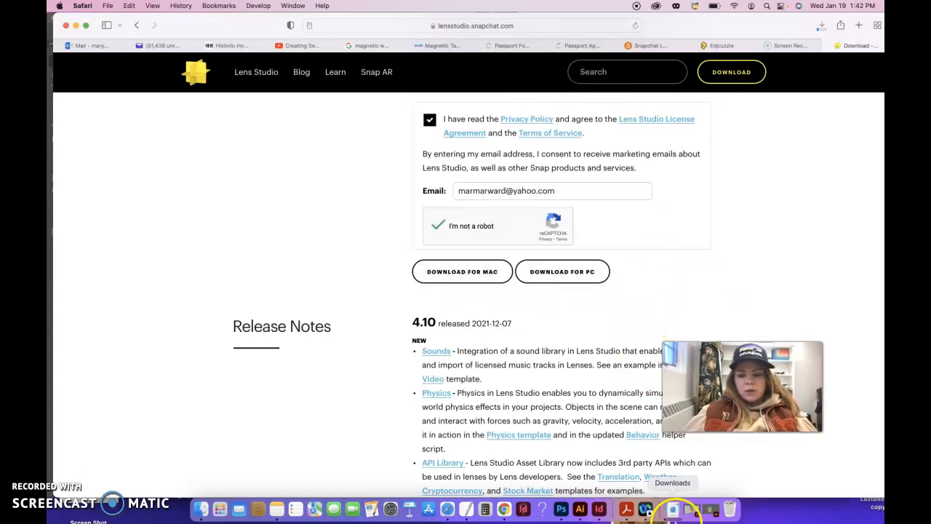
# - Watch the Downloads stack until the 497.2 MB Lens_Studio_v4.10.dmg finishes downloading
pyautogui.click(673, 510)
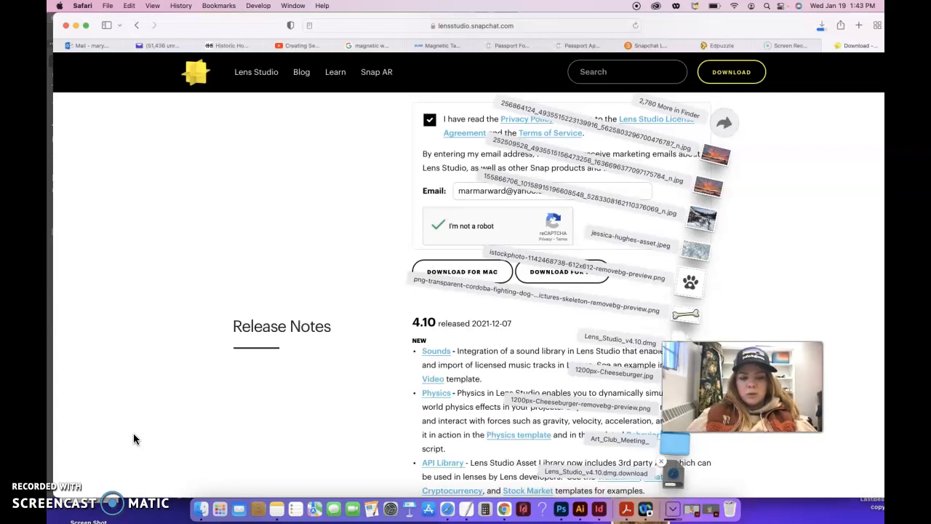
pyautogui.click(63, 466)
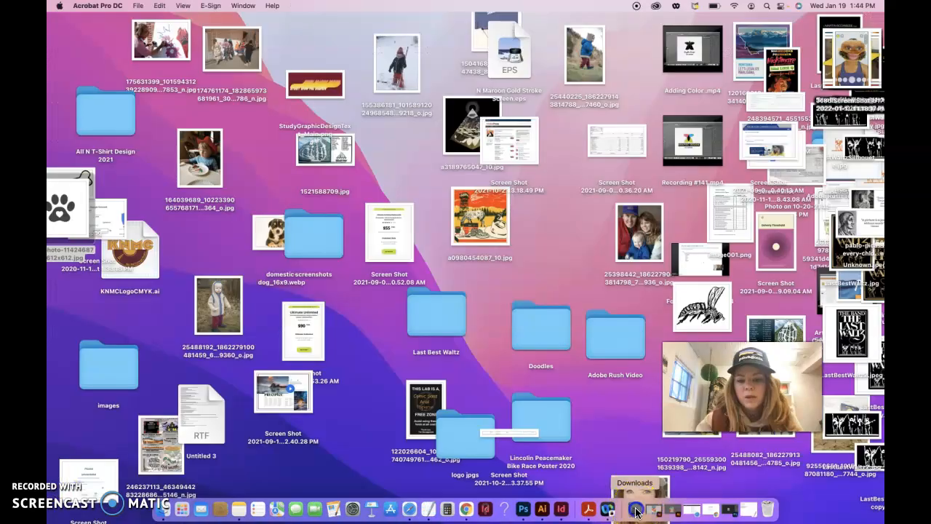
pyautogui.click(636, 511)
# - Open Lens_Studio_v4.10.dmg, copy Lens Studio into Applications, and allow it to open
pyautogui.click(688, 115)
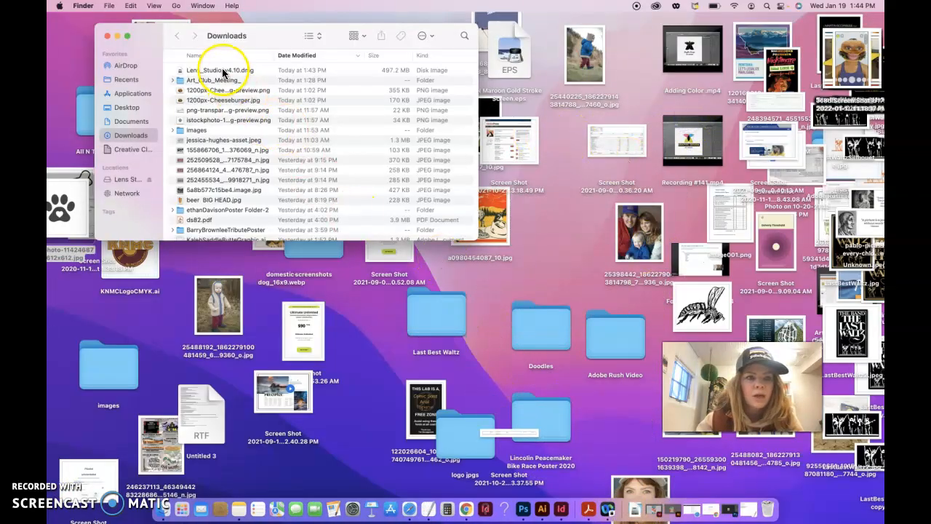
pyautogui.click(244, 73)
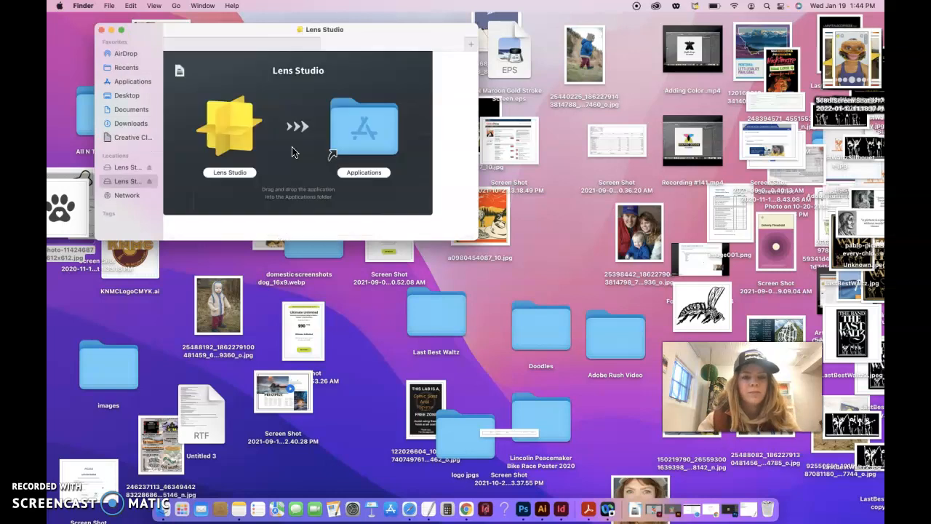
pyautogui.click(244, 132)
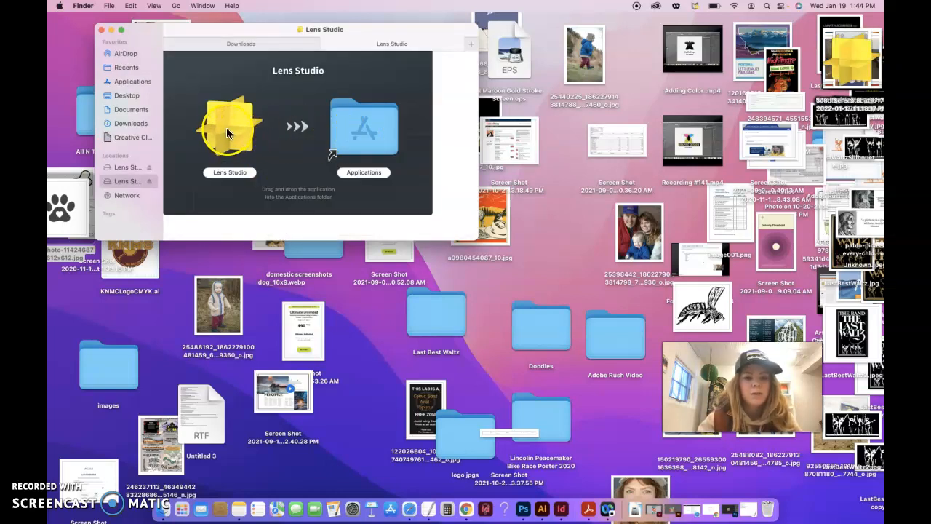
pyautogui.moveTo(220, 124); pyautogui.dragTo(566, 229)
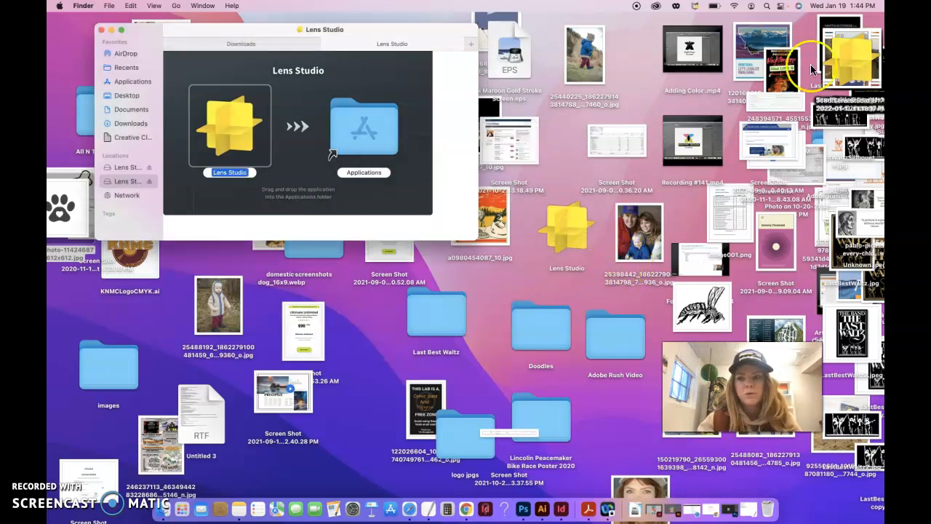
pyautogui.click(569, 237)
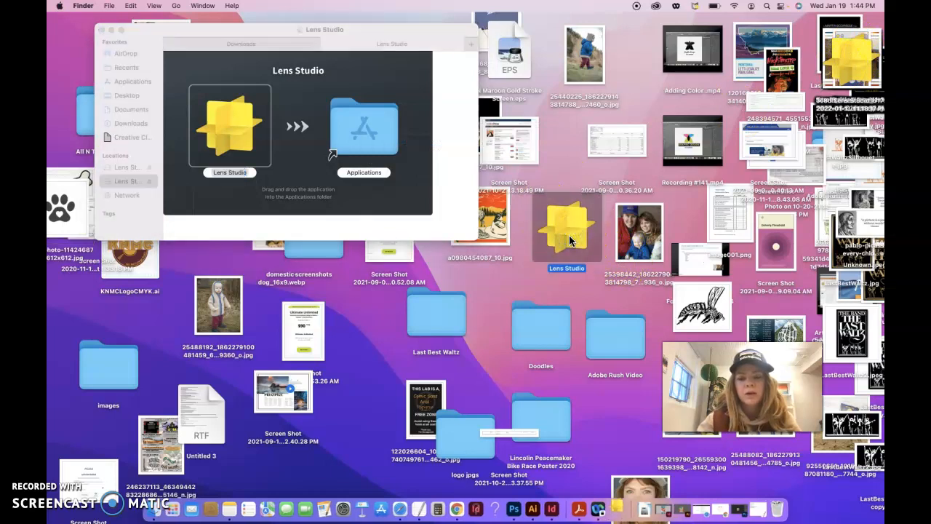
pyautogui.moveTo(230, 134); pyautogui.dragTo(352, 135)
pyautogui.click(480, 218)
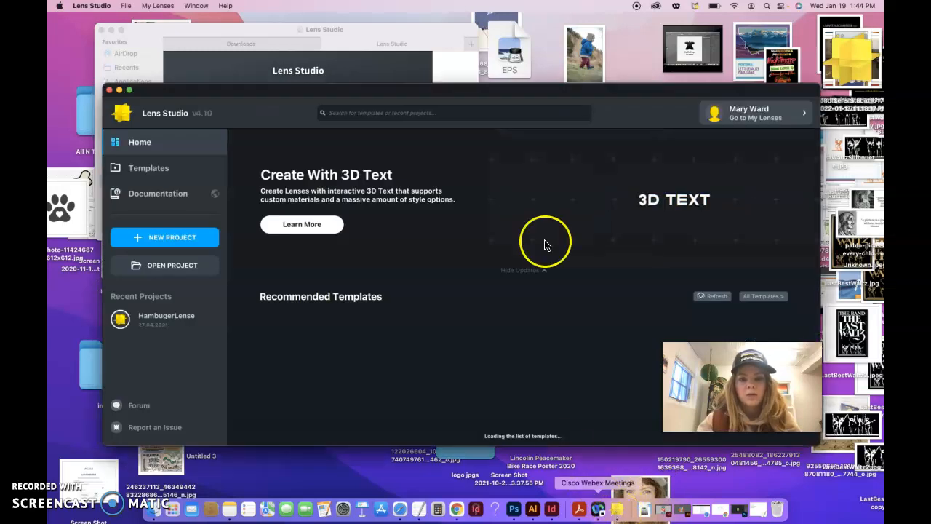
# - Move the Lens Studio window higher once its recommended templates load, then switch to Chrome
pyautogui.moveTo(557, 94); pyautogui.dragTo(555, 29)
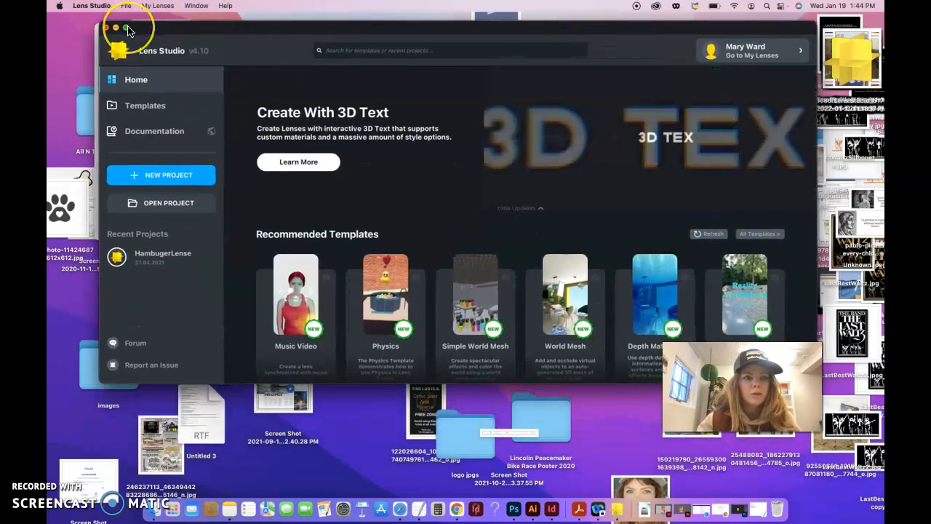
pyautogui.moveTo(127, 30)
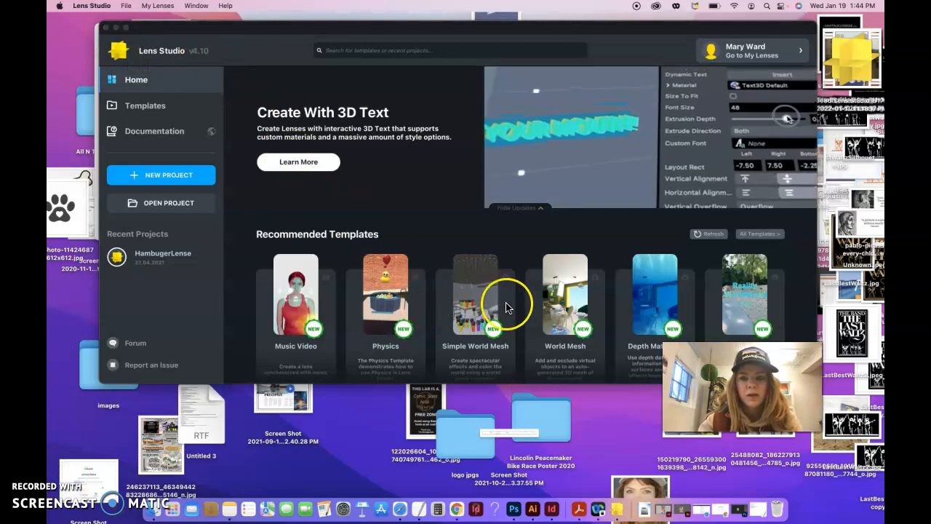
pyautogui.click(460, 505)
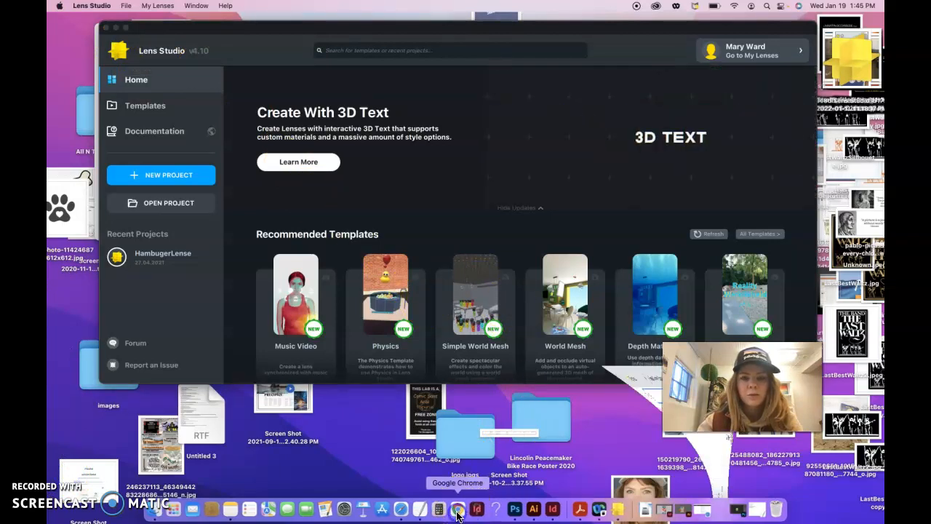
# - Search Google Images for 'chicken nugget'
pyautogui.click(447, 40)
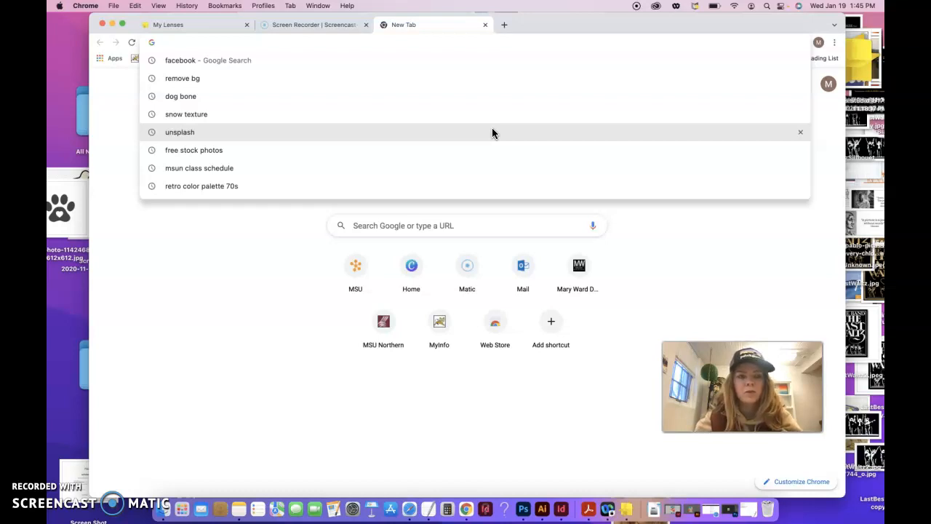
pyautogui.write('chicken ')
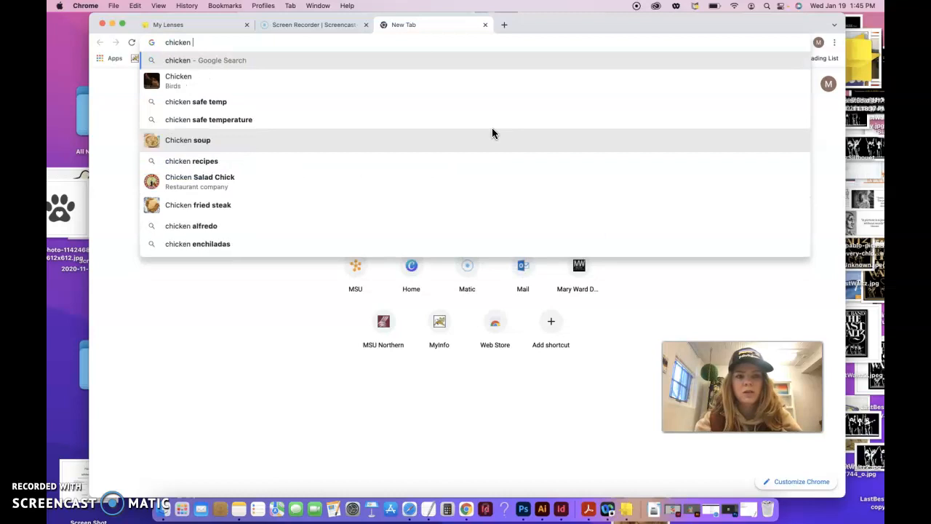
pyautogui.write('nugget')
pyautogui.press('Return')
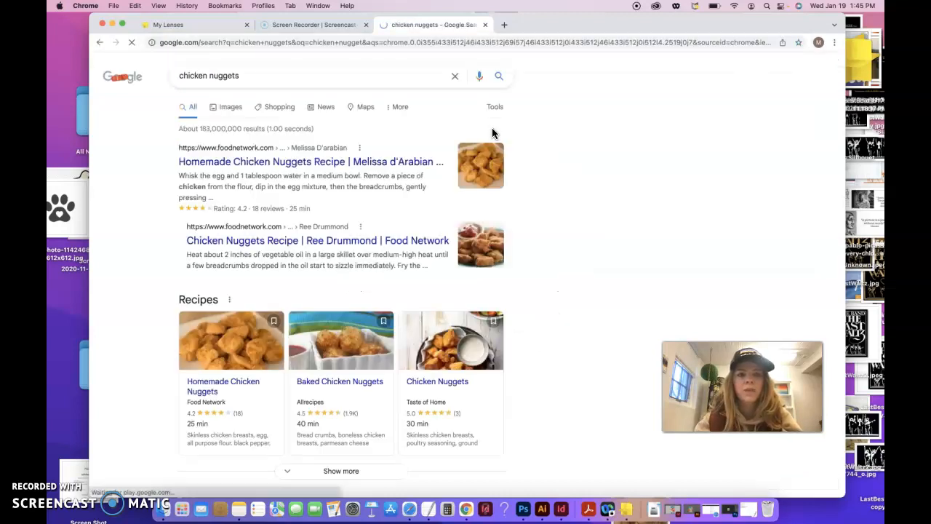
pyautogui.click(237, 110)
pyautogui.click(245, 73)
pyautogui.press('BackSpace')
pyautogui.press('Return')
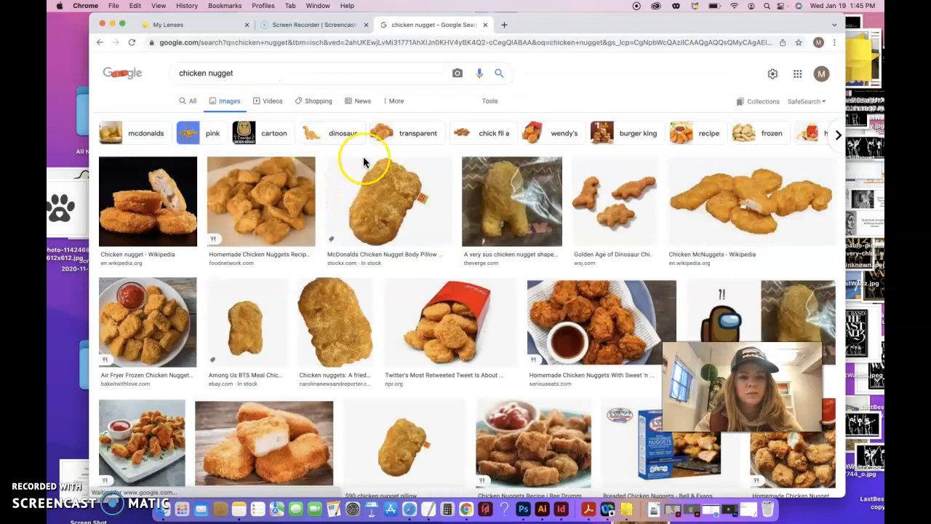
# - Preview the large Carolina News nugget photo and open the image in a new tab
pyautogui.click(239, 323)
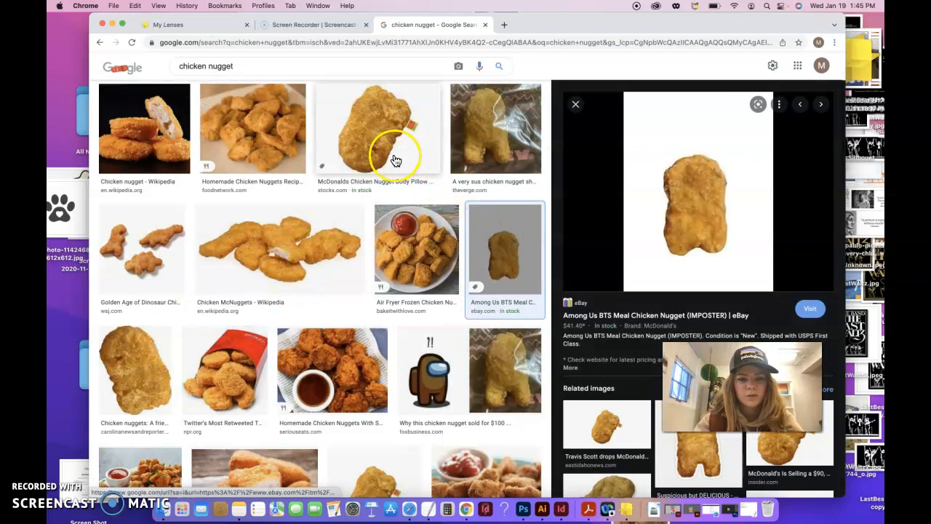
pyautogui.click(140, 383)
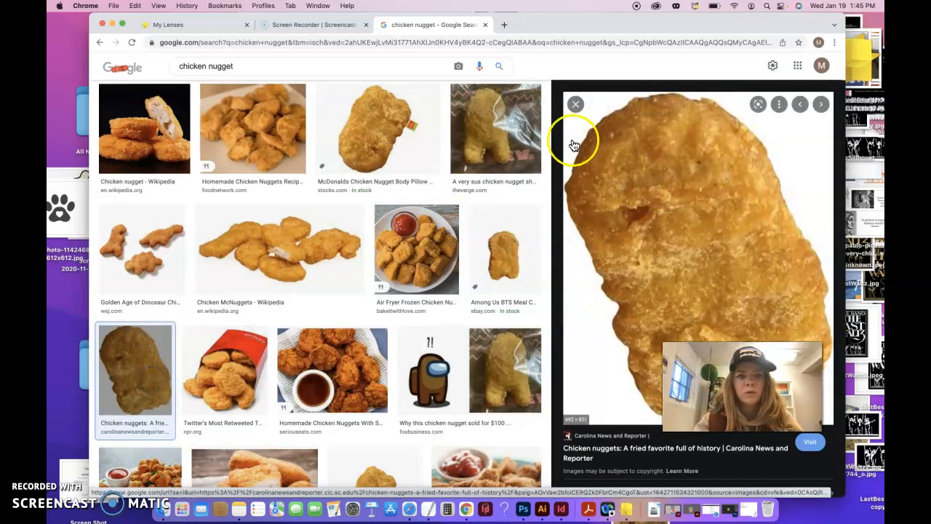
pyautogui.rightClick(648, 158)
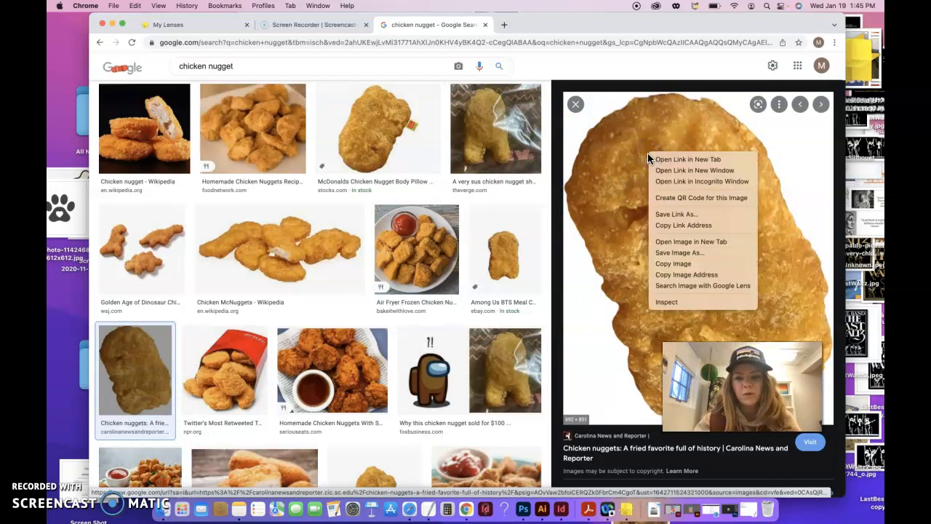
pyautogui.click(682, 241)
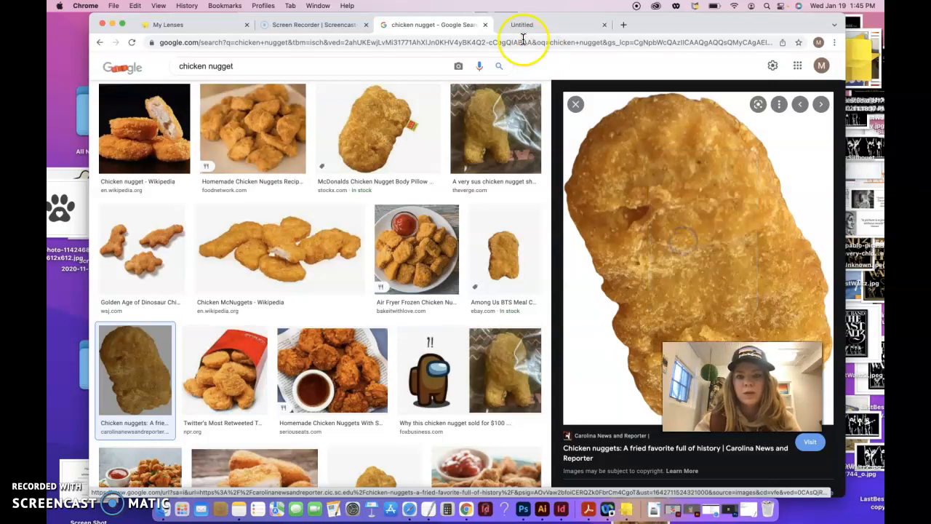
# - Save the full-size nugget image to Downloads as chickNug.jpeg
pyautogui.click(529, 28)
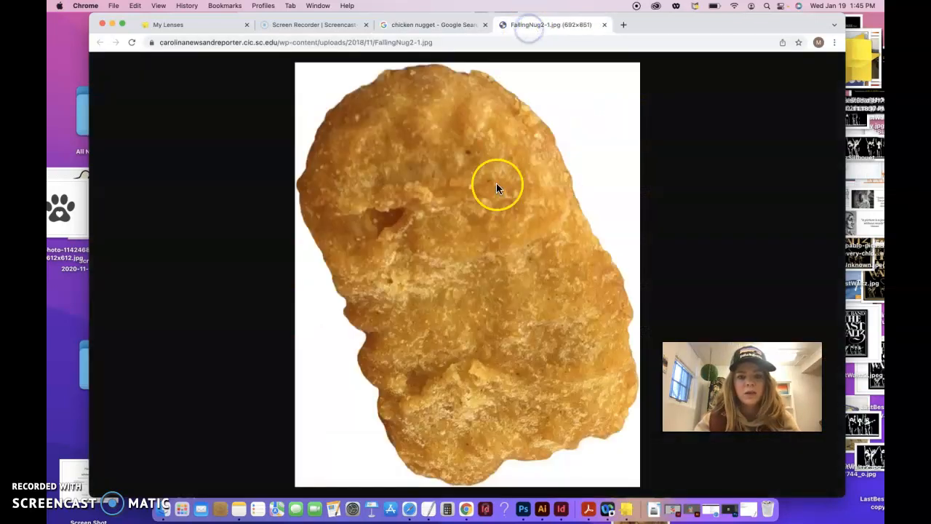
pyautogui.rightClick(488, 222)
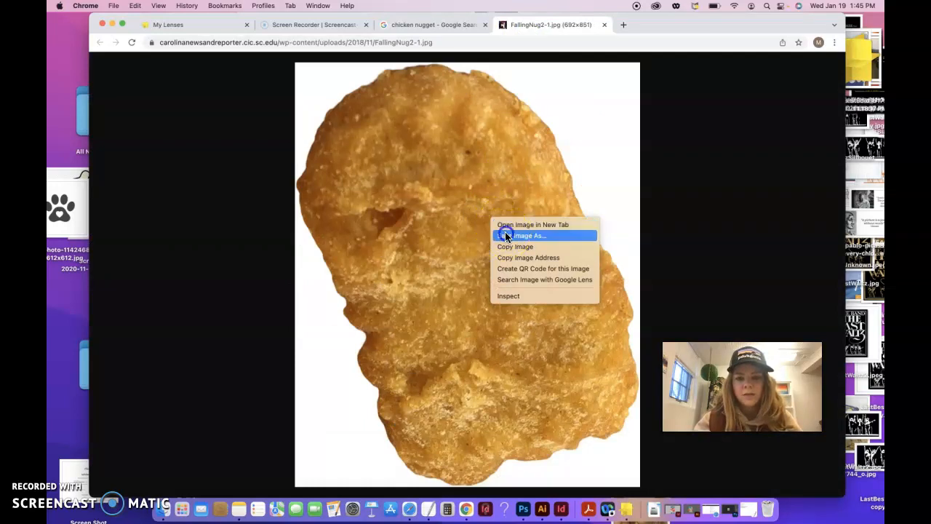
pyautogui.click(507, 236)
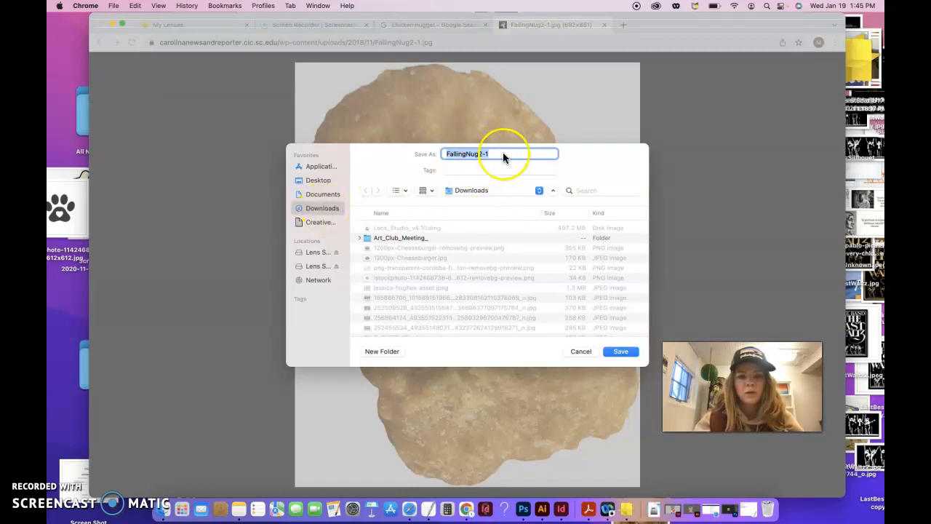
pyautogui.write('chick')
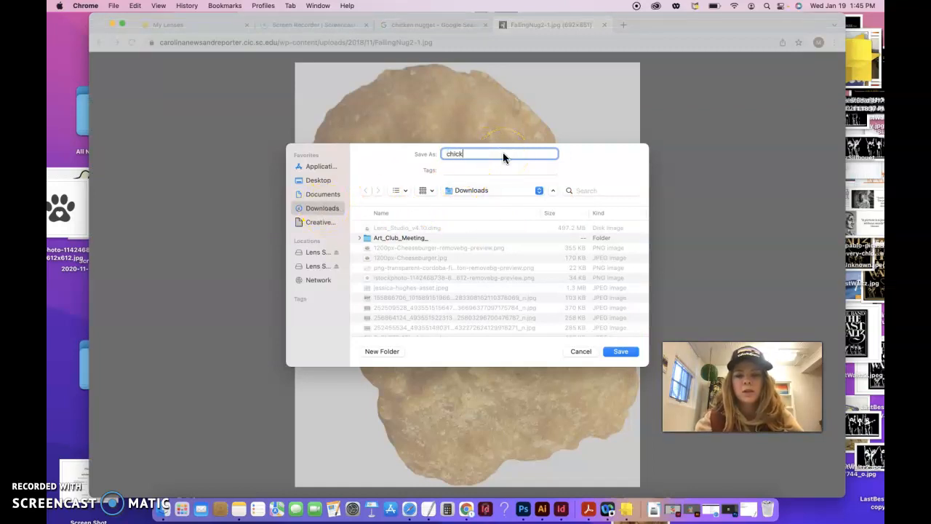
pyautogui.write('Nug')
pyautogui.click(627, 350)
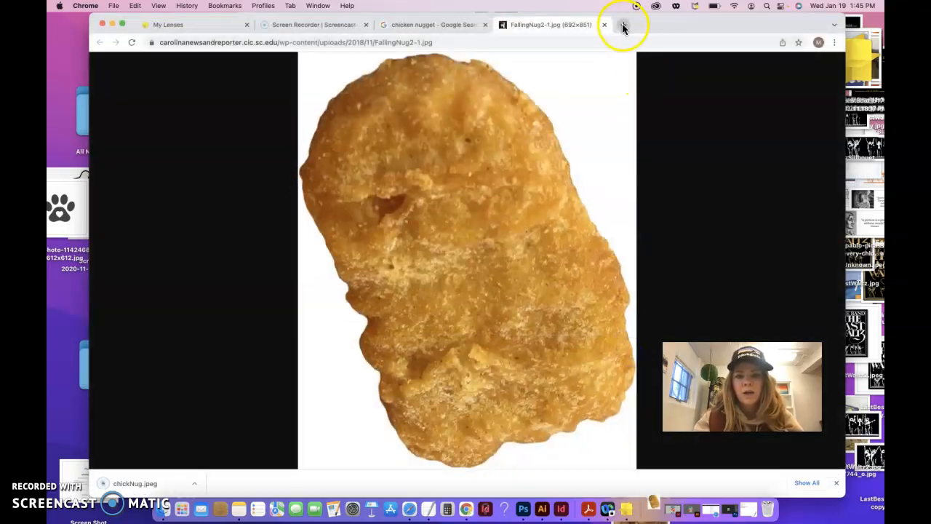
pyautogui.click(623, 25)
# - Search Google for 'remove background' and open the remove.bg upload page
pyautogui.write('remove')
pyautogui.press('Return')
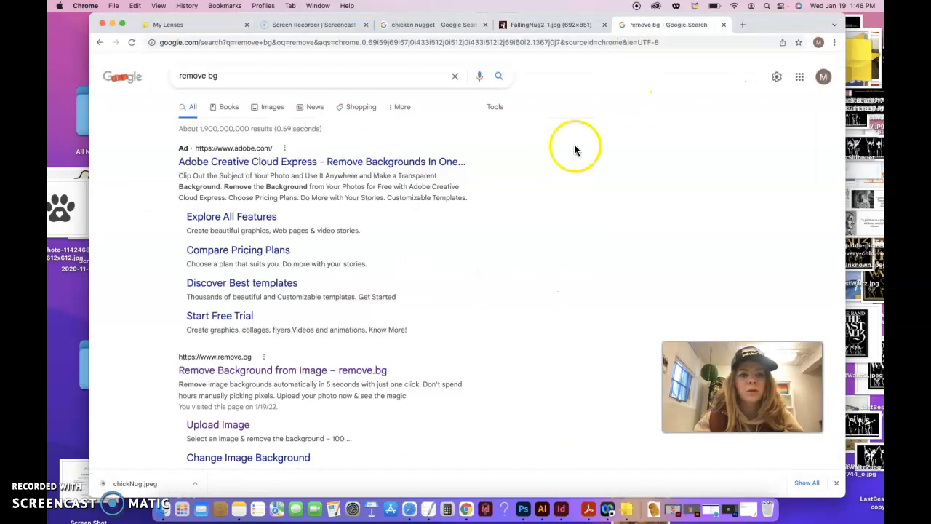
pyautogui.click(262, 40)
pyautogui.write('re')
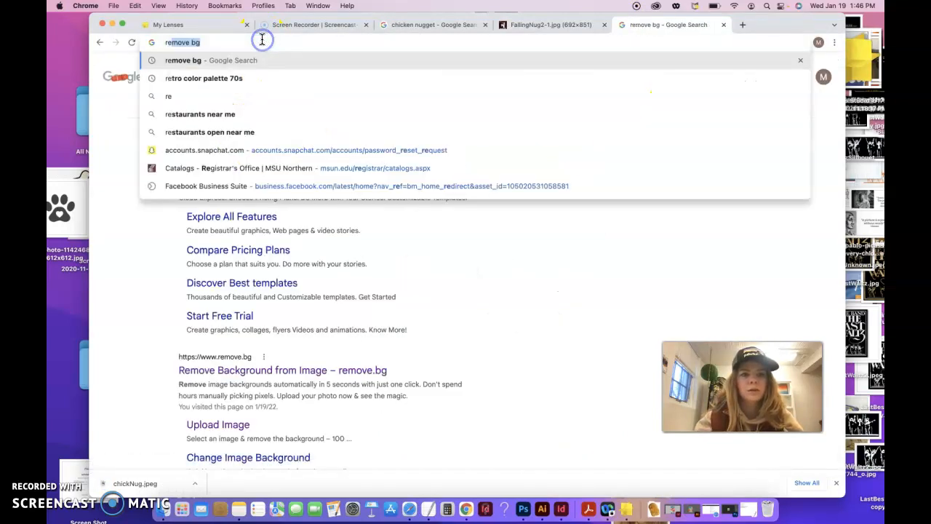
pyautogui.write('moveb')
pyautogui.press('BackSpace')
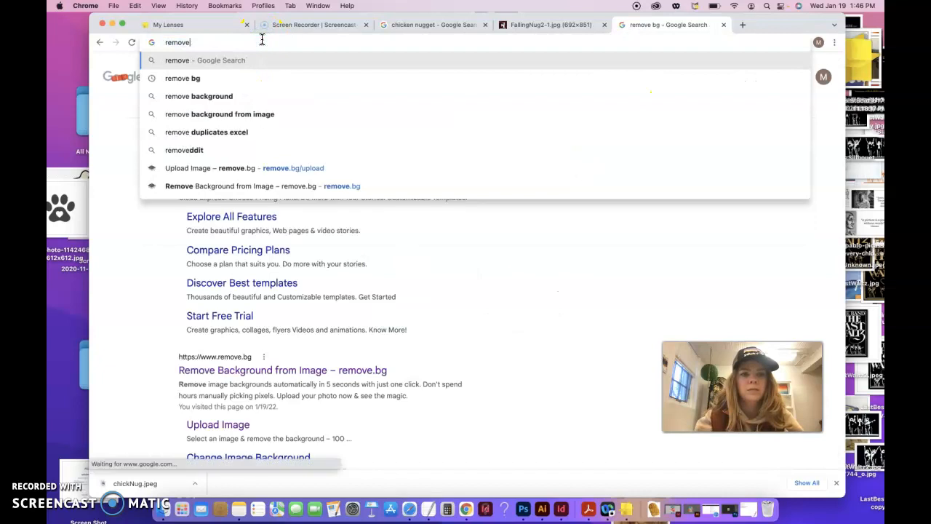
pyautogui.click(211, 96)
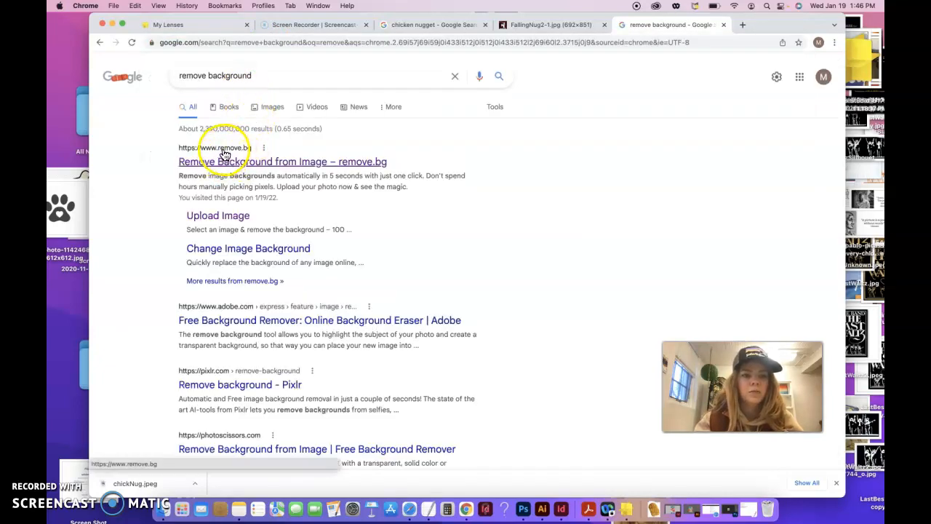
pyautogui.click(238, 166)
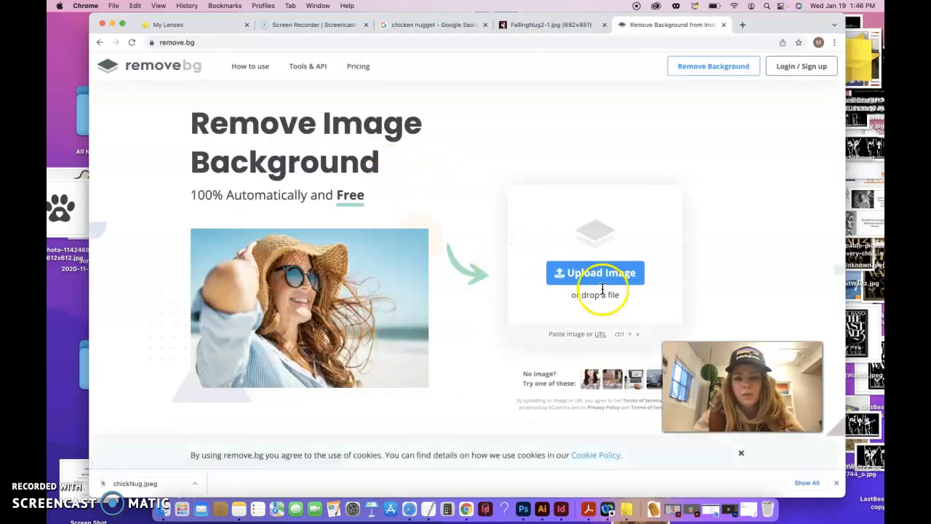
# - Upload chickNug.jpeg from Downloads to remove.bg and download the background-free cut-out
pyautogui.click(601, 280)
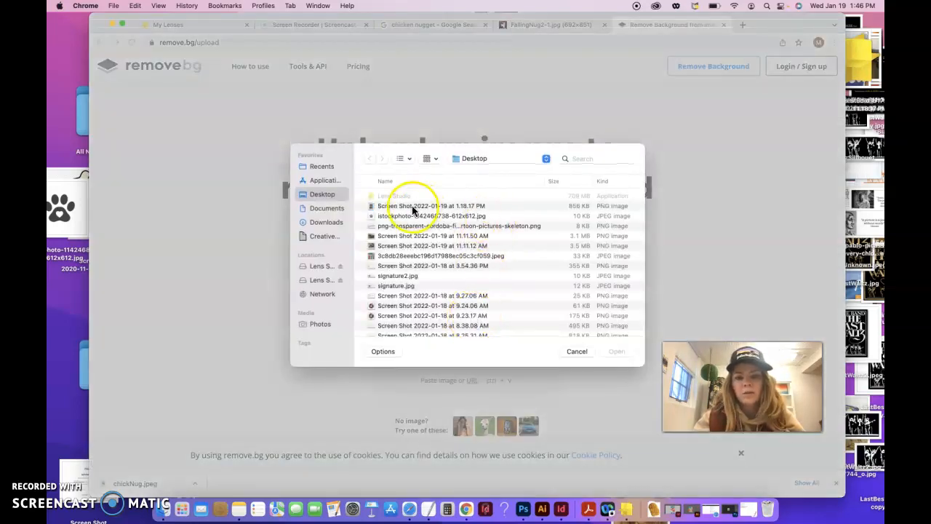
pyautogui.click(325, 209)
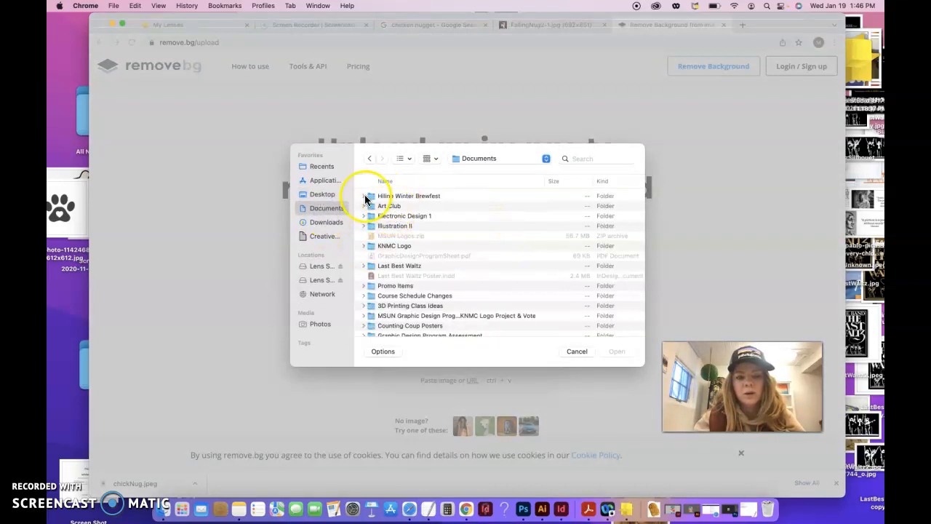
pyautogui.click(326, 221)
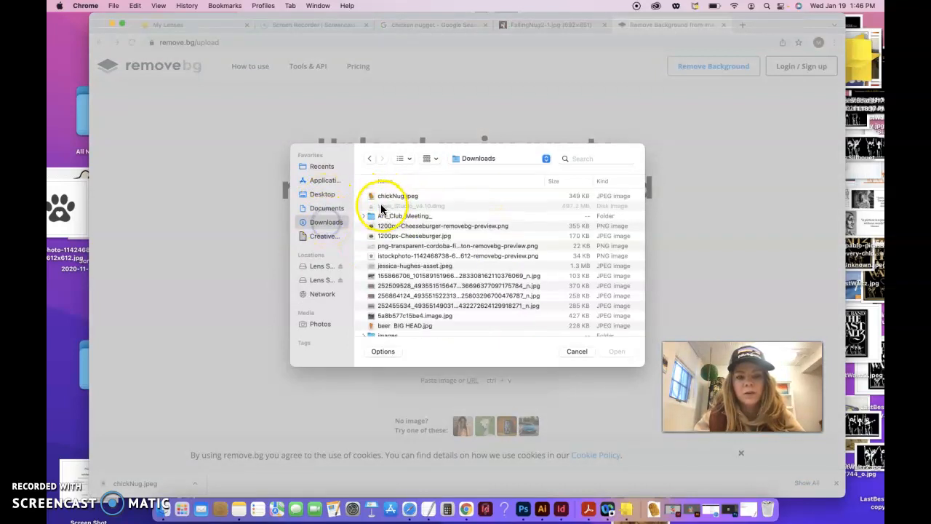
pyautogui.click(393, 196)
pyautogui.click(624, 351)
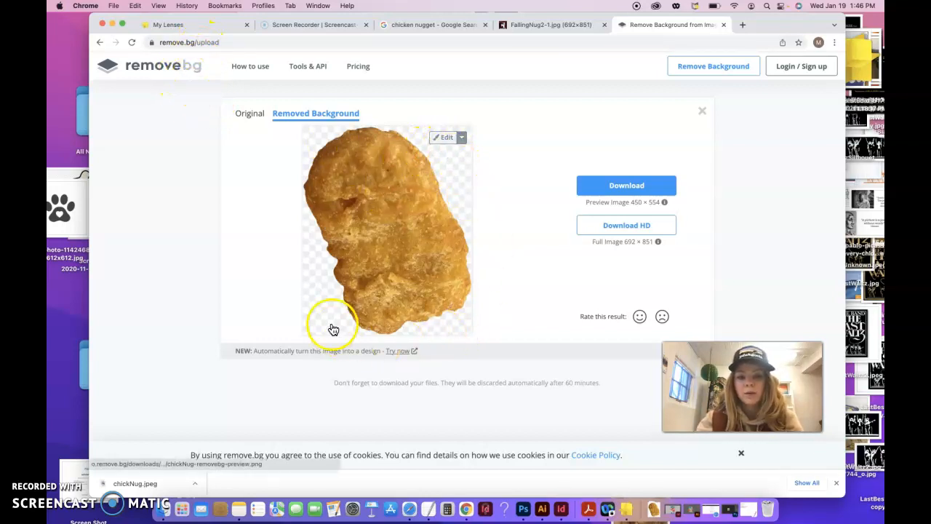
pyautogui.click(637, 185)
# - Confirm chickNug-removebg-preview.png is in Downloads and return to Lens Studio
pyautogui.click(651, 512)
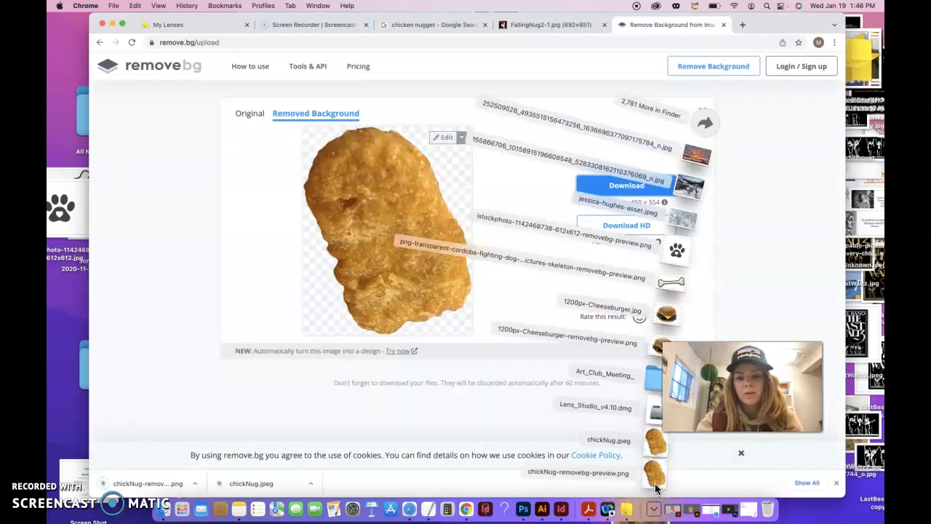
pyautogui.click(763, 272)
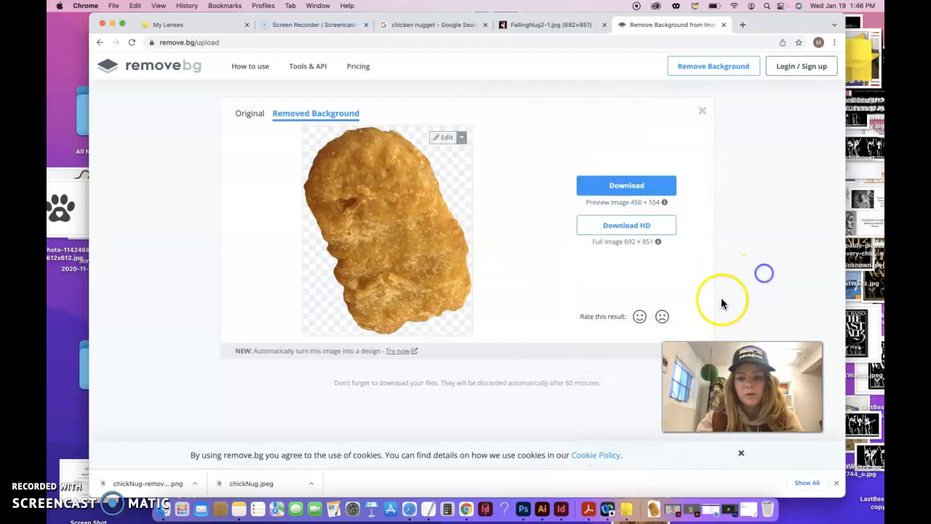
pyautogui.click(626, 511)
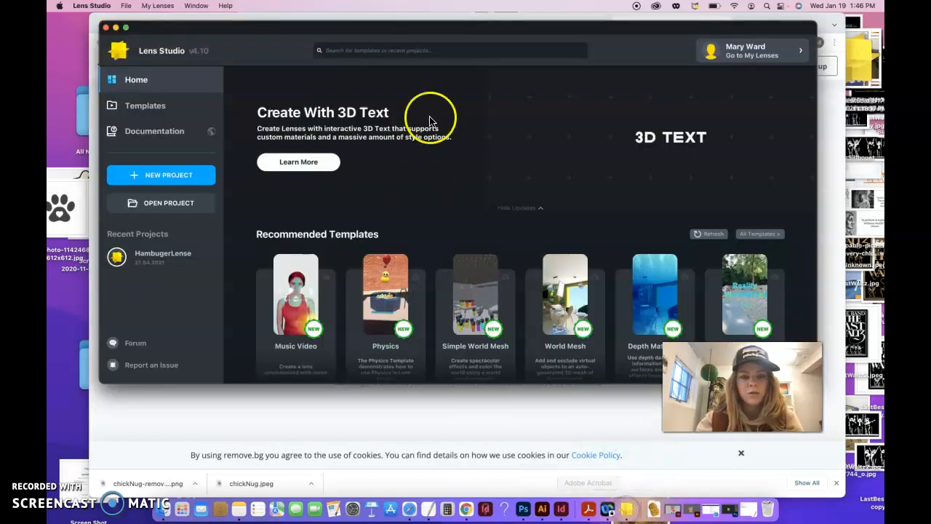
# - Maximise the Lens Studio window and create a NEW PROJECT from the Home screen
pyautogui.click(123, 28)
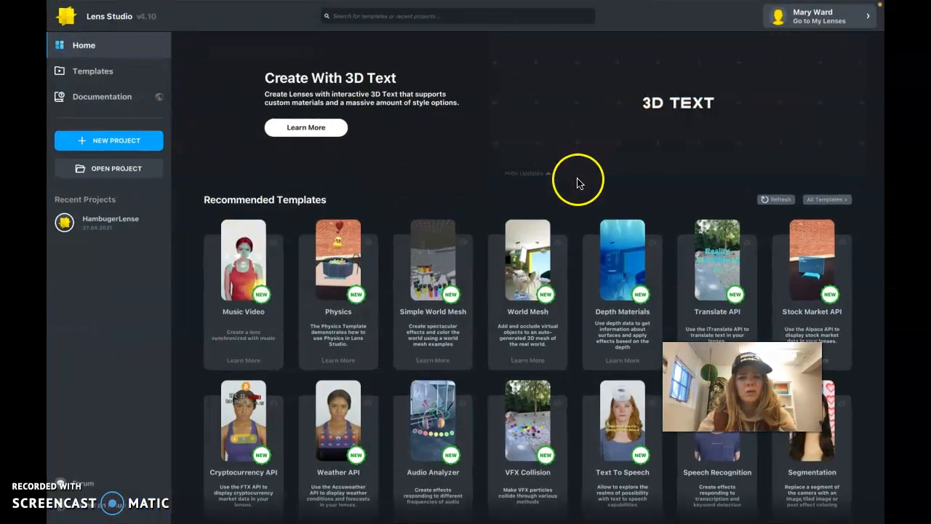
pyautogui.click(155, 141)
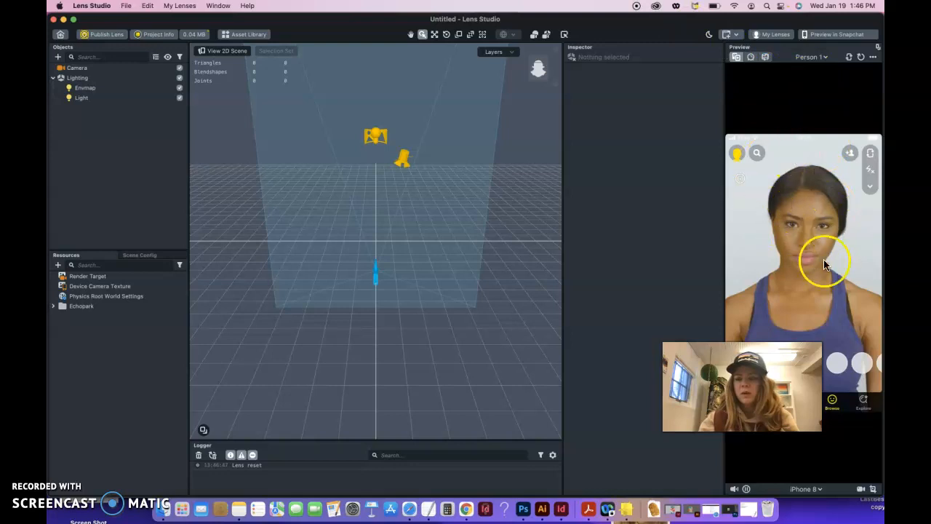
pyautogui.click(820, 57)
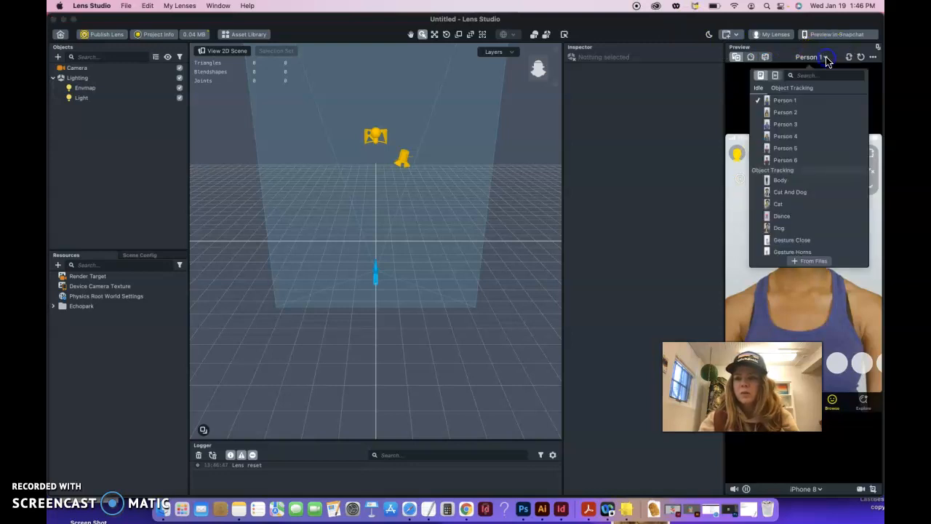
pyautogui.click(804, 112)
pyautogui.click(827, 57)
pyautogui.click(820, 58)
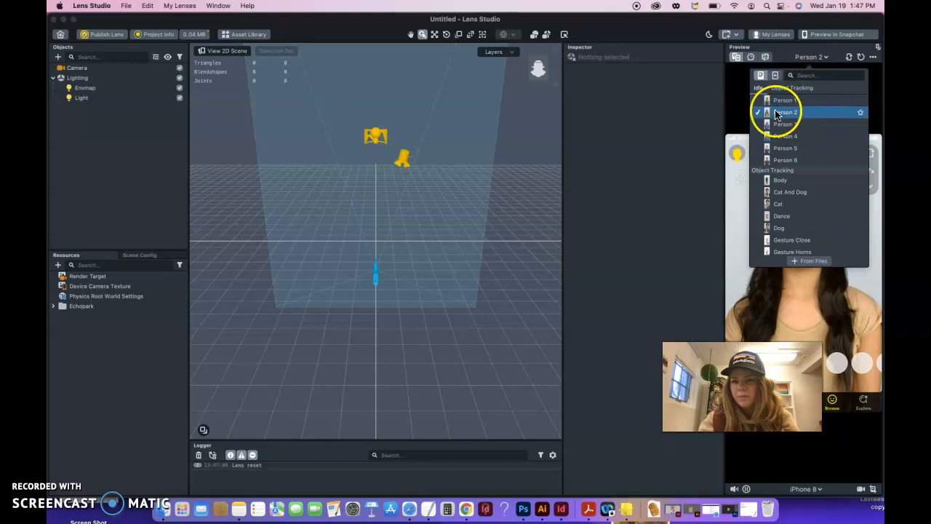
pyautogui.scroll(-5, 789, 203)
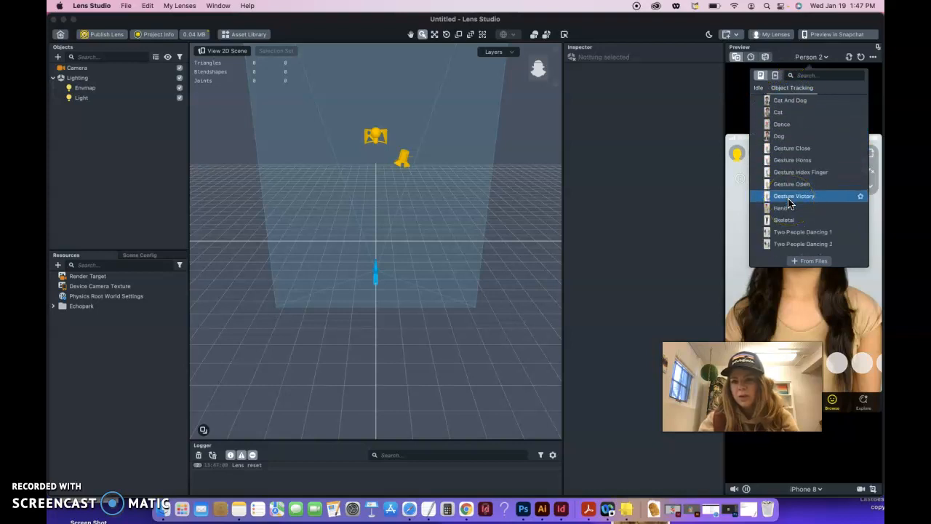
pyautogui.scroll(7, 789, 203)
pyautogui.click(783, 117)
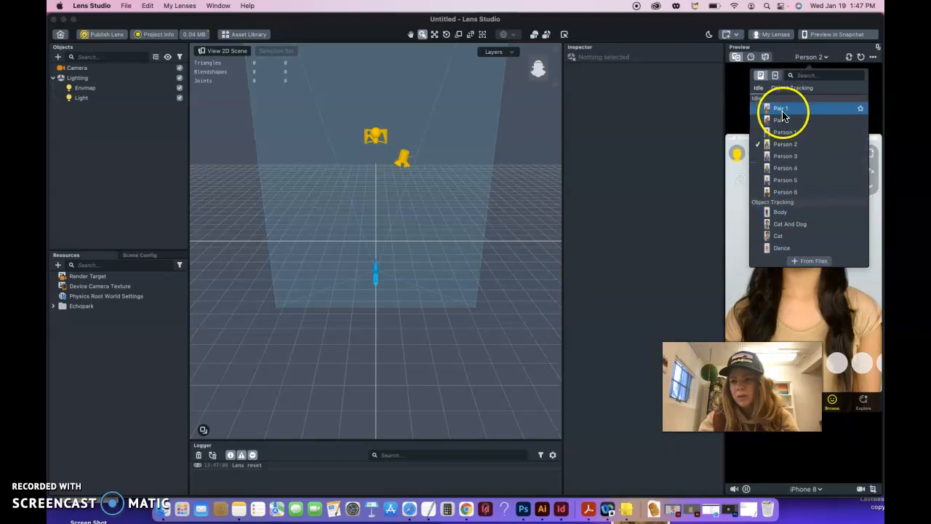
pyautogui.click(800, 76)
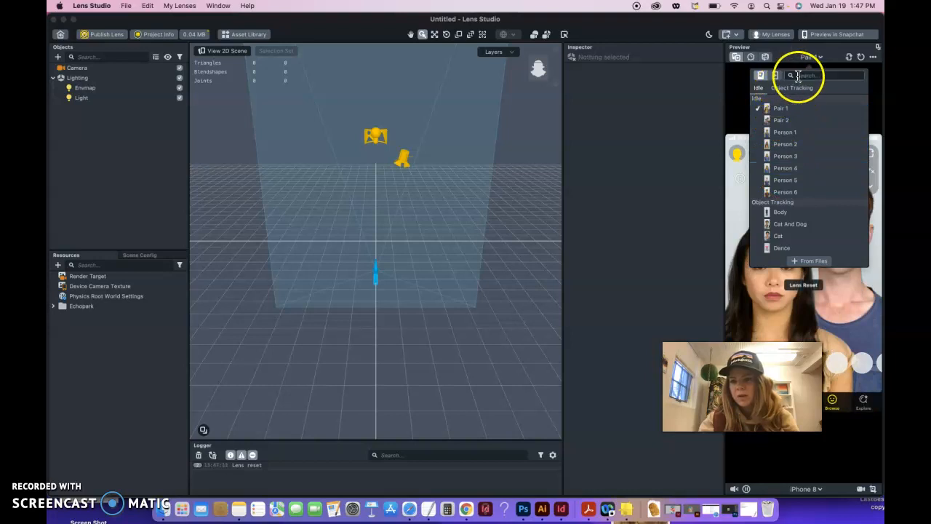
pyautogui.click(786, 131)
pyautogui.click(738, 111)
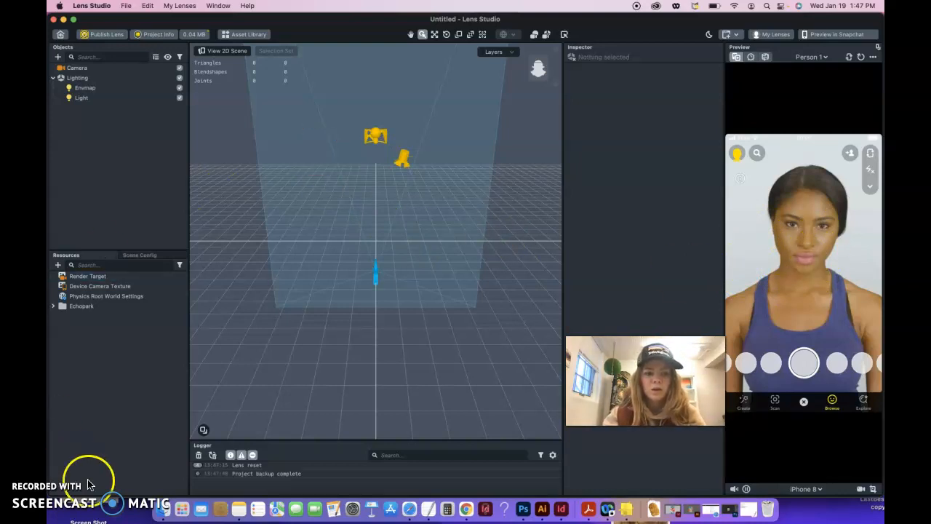
pyautogui.click(57, 496)
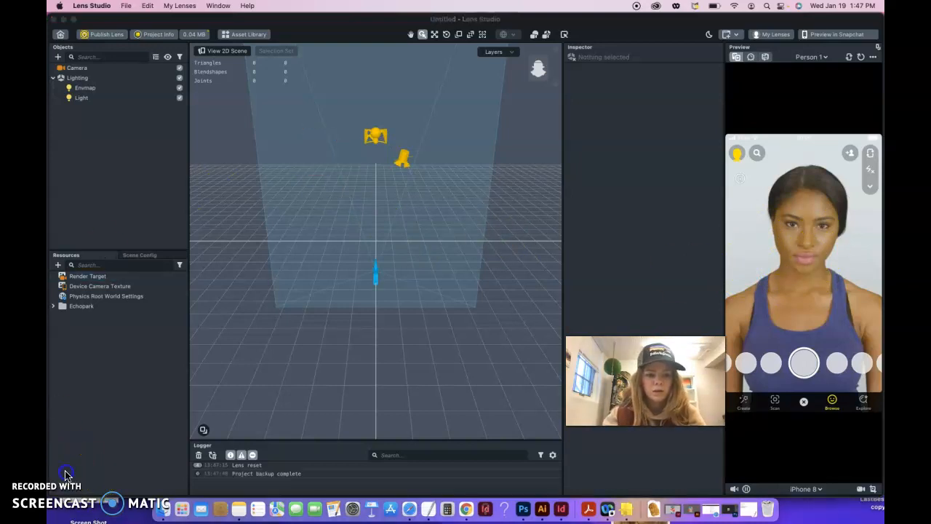
pyautogui.click(58, 266)
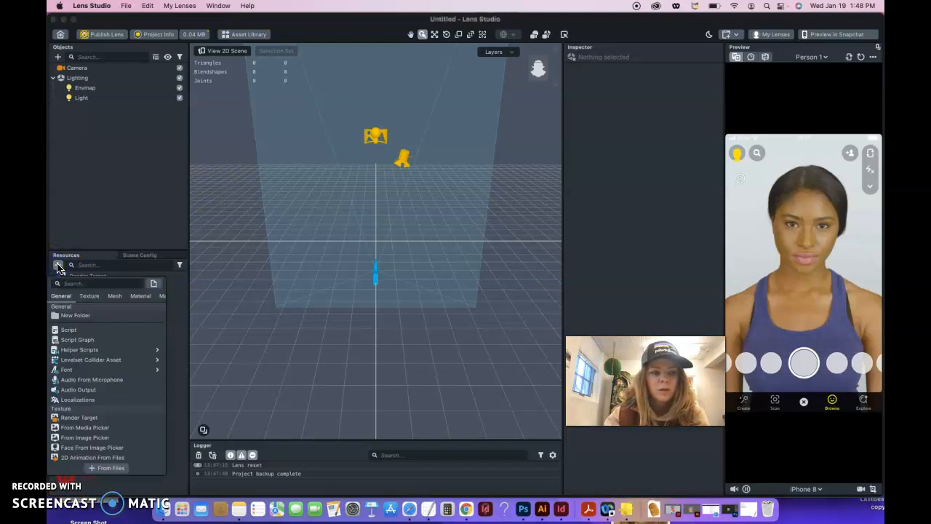
pyautogui.click(109, 467)
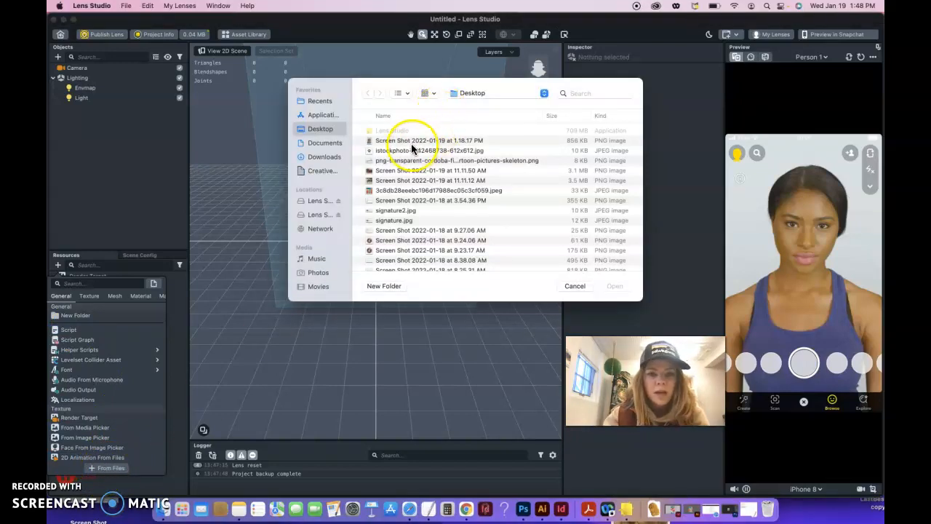
pyautogui.click(323, 157)
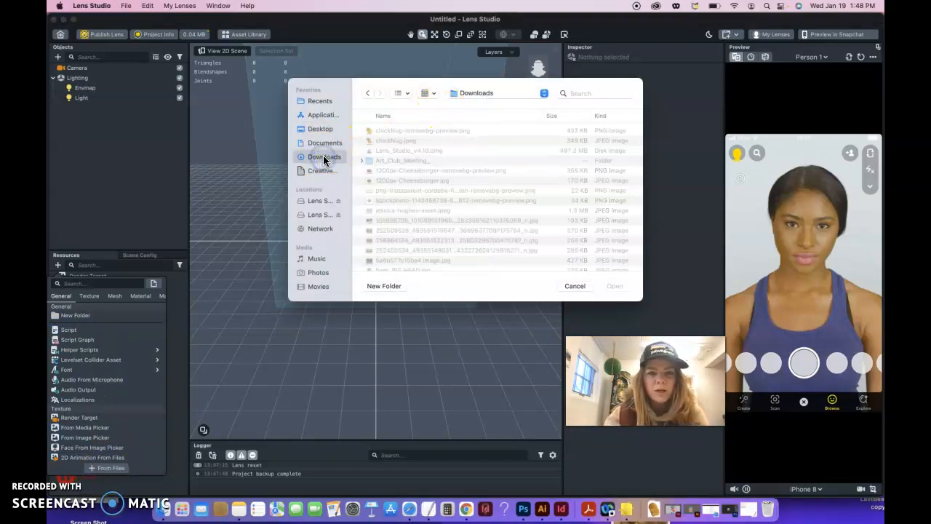
pyautogui.click(389, 133)
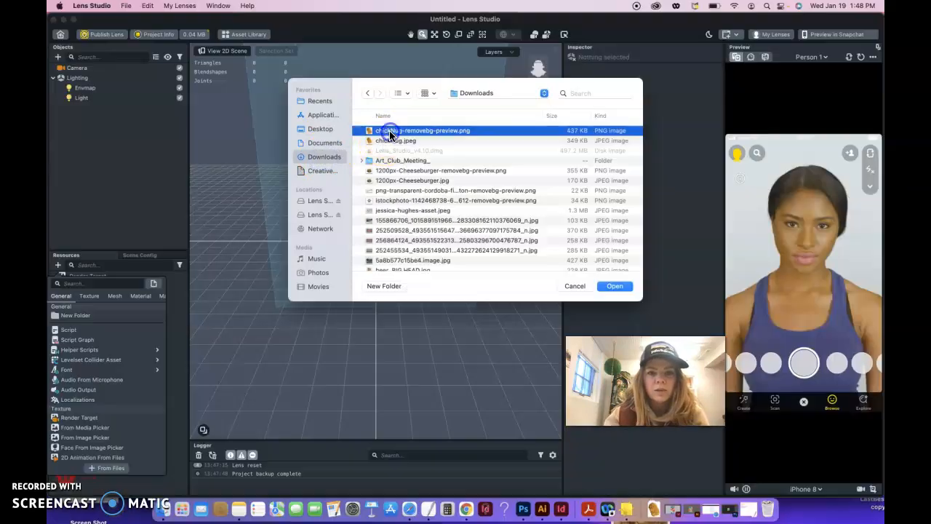
pyautogui.click(613, 286)
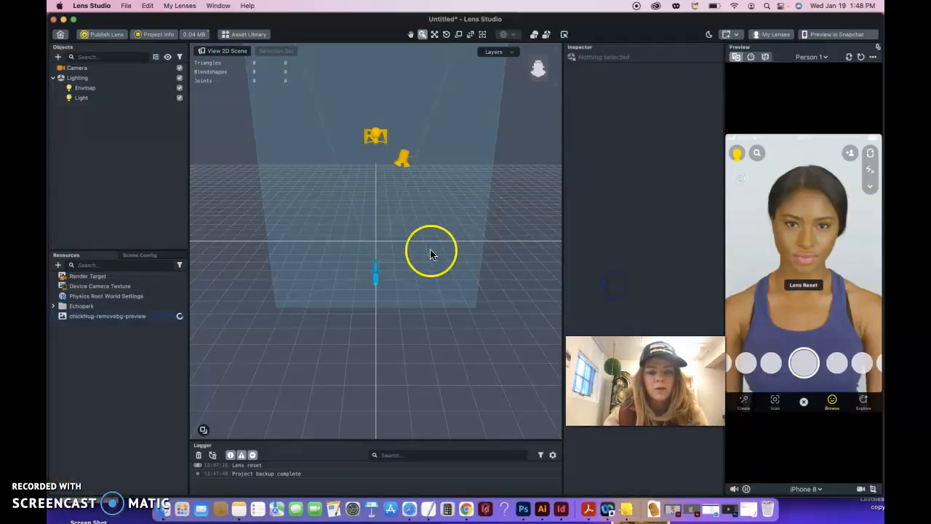
pyautogui.click(133, 322)
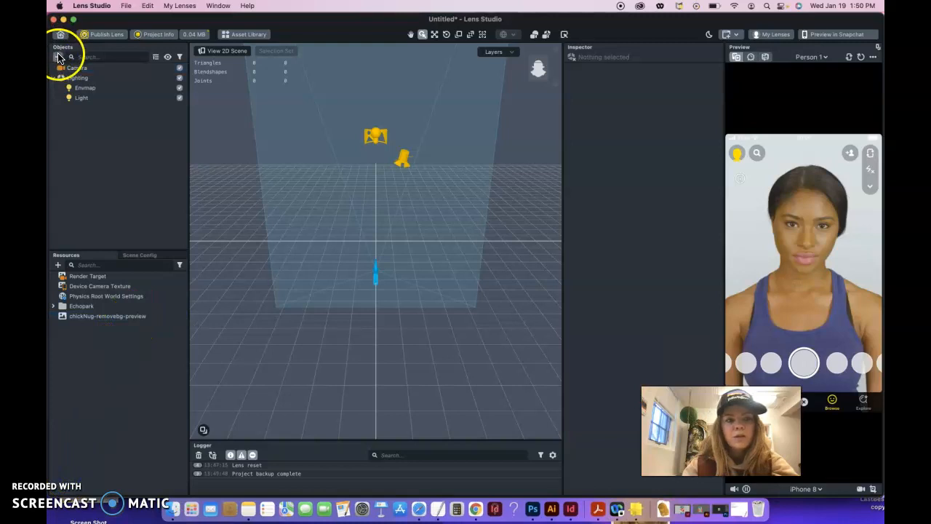
# - Add a Head Binding object from the Face Effects section of the object list
pyautogui.click(58, 57)
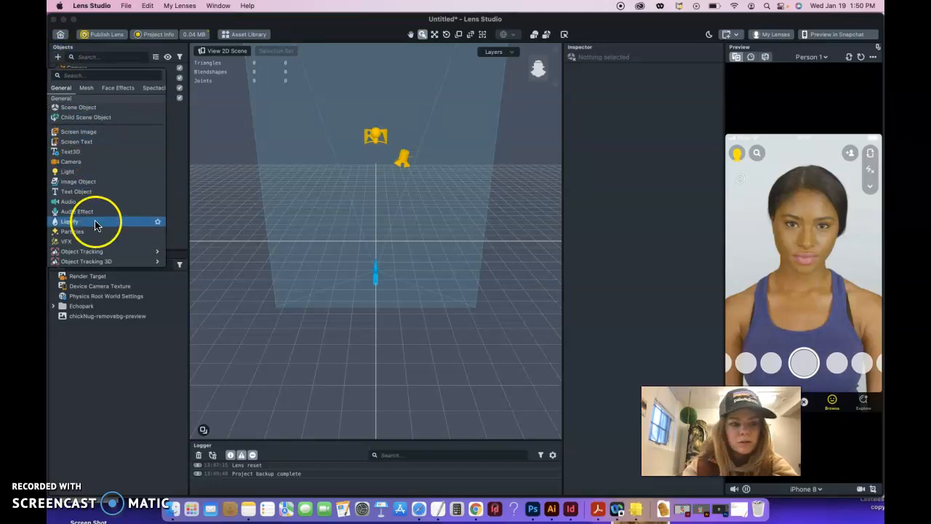
pyautogui.scroll(-1, 96, 222)
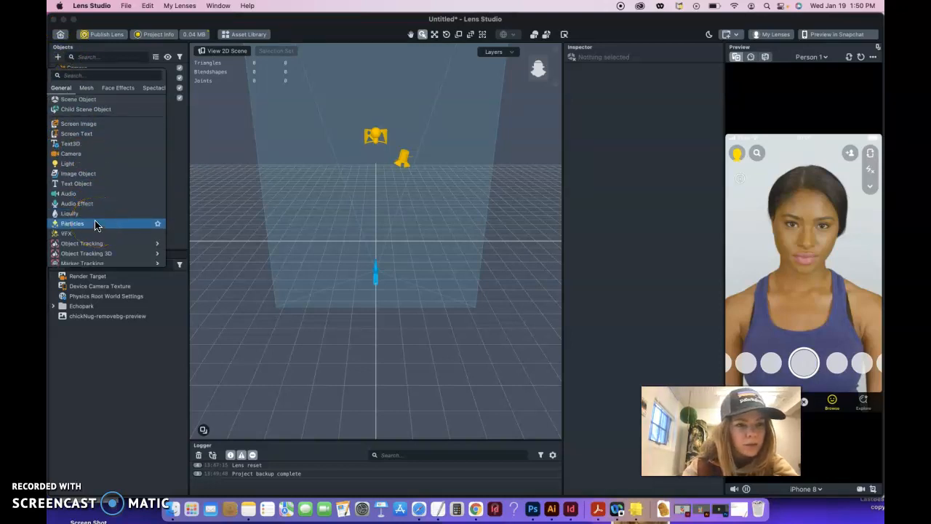
pyautogui.scroll(-1, 95, 225)
pyautogui.scroll(-6, 95, 225)
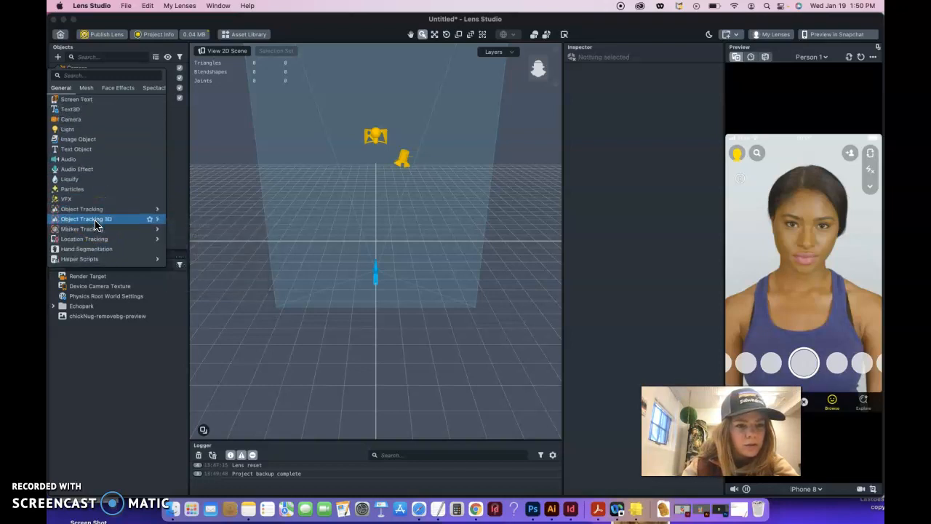
pyautogui.scroll(-10, 95, 226)
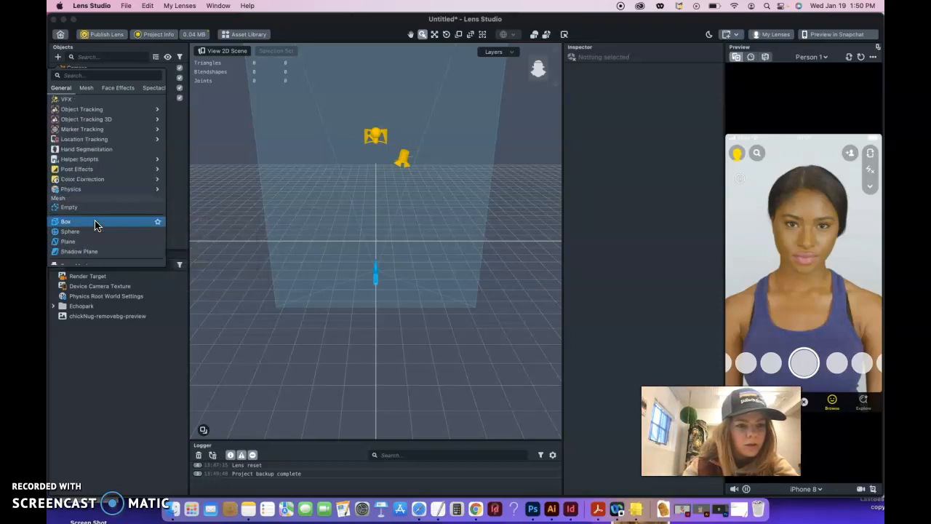
pyautogui.scroll(-7, 95, 226)
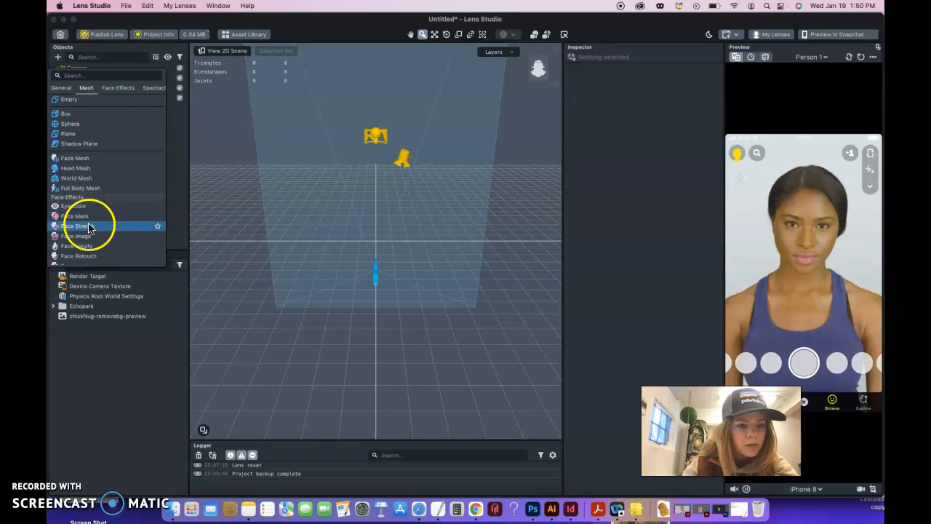
pyautogui.scroll(-2, 93, 255)
pyautogui.scroll(-2, 93, 256)
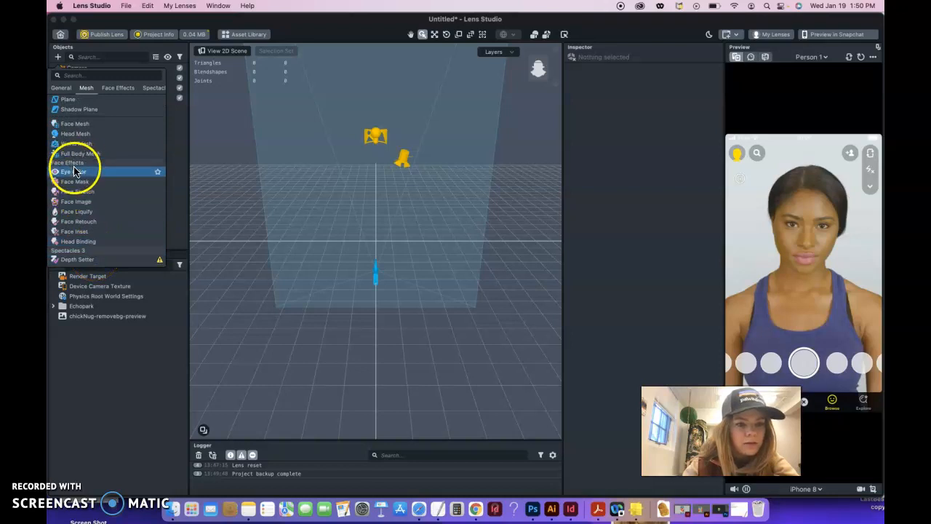
pyautogui.click(80, 241)
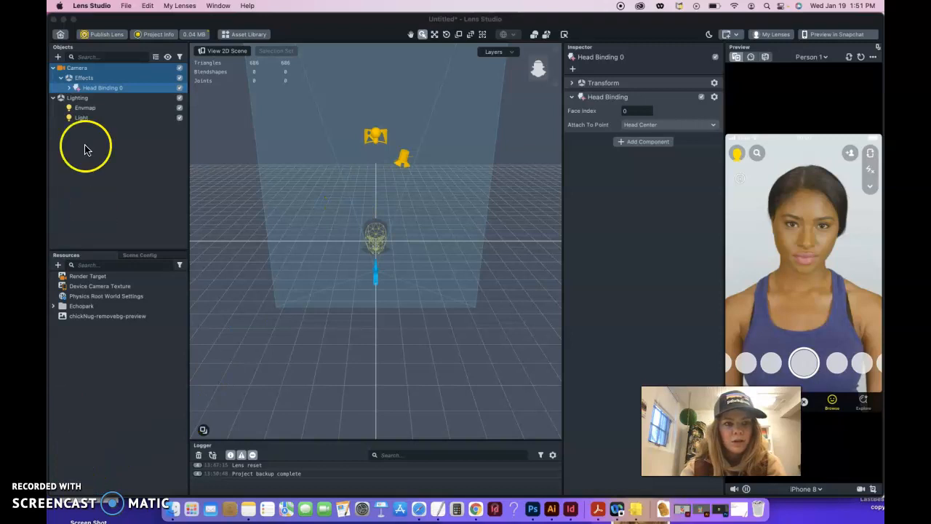
# - Expand Head Binding 0 to reveal its Face Occluder, keeping the default name
pyautogui.click(69, 88)
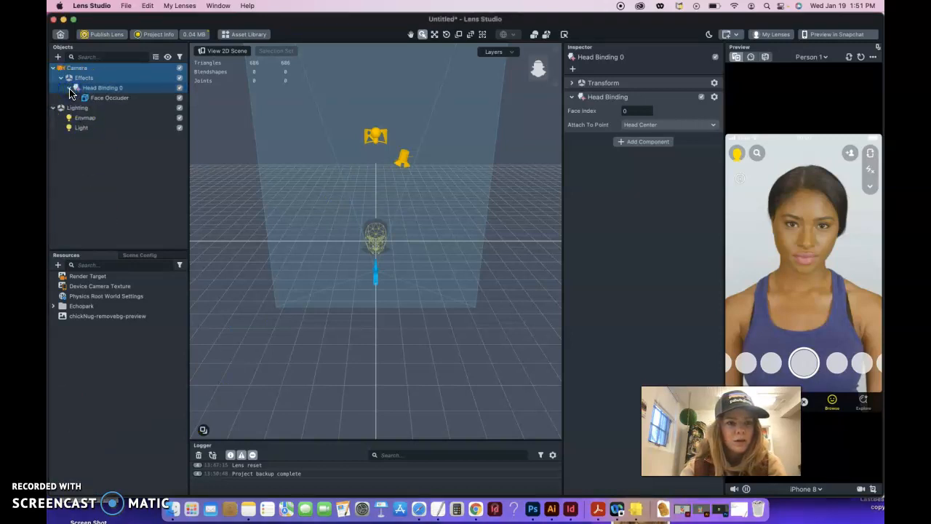
pyautogui.doubleClick(106, 89)
pyautogui.doubleClick(76, 93)
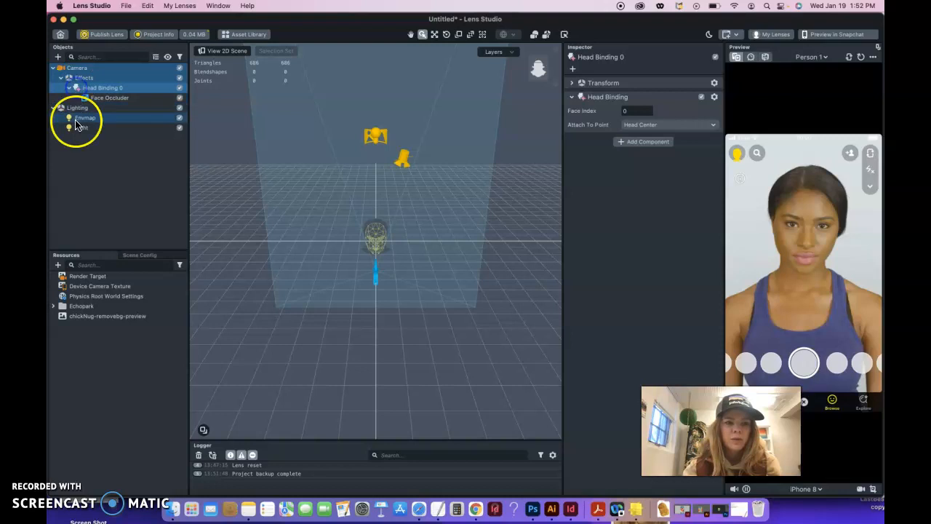
pyautogui.click(86, 71)
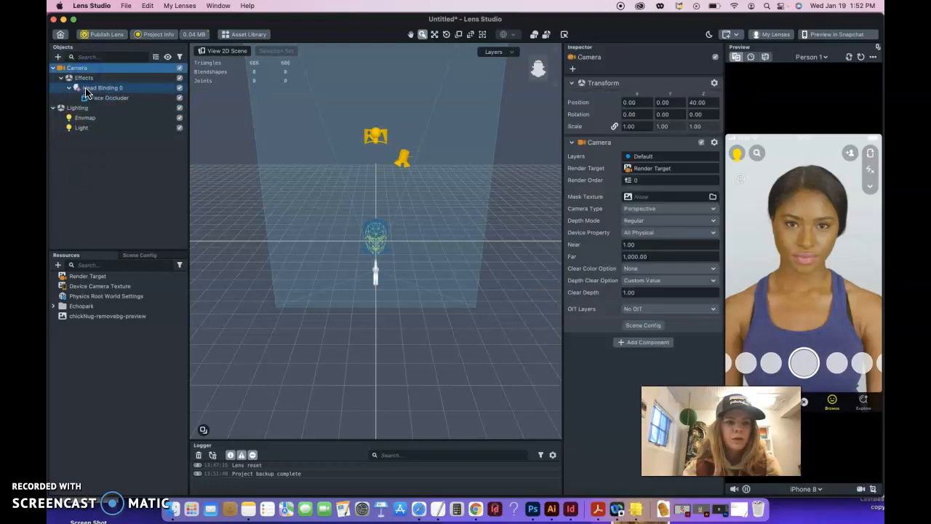
pyautogui.click(93, 87)
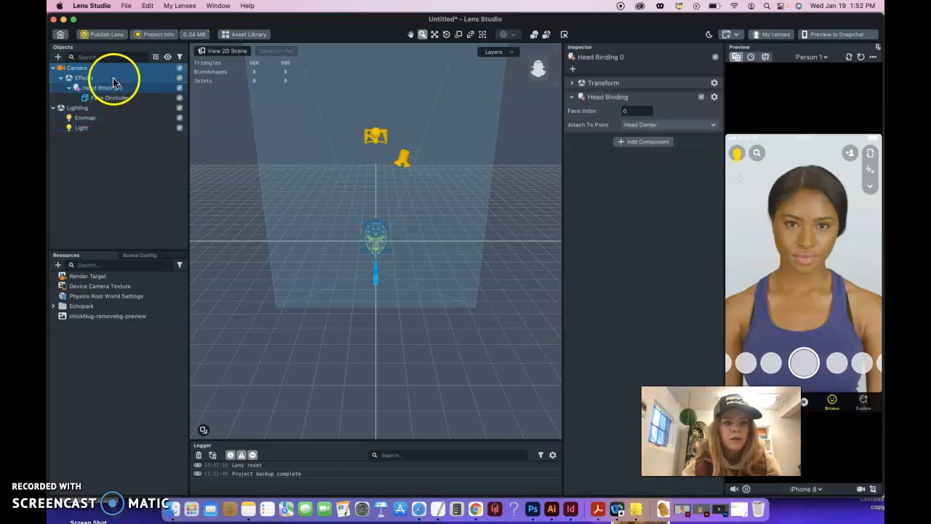
pyautogui.click(57, 57)
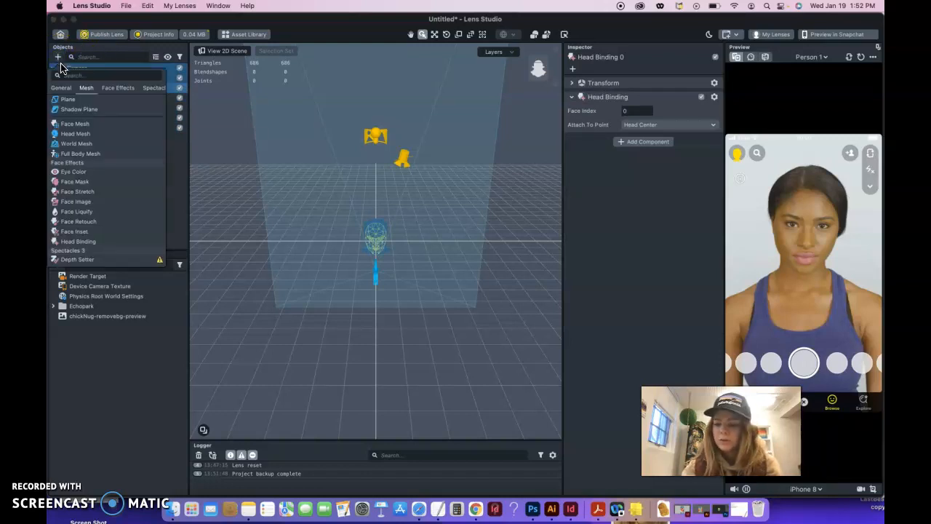
# - Add a General Image Object inside Head Binding 0
pyautogui.click(60, 88)
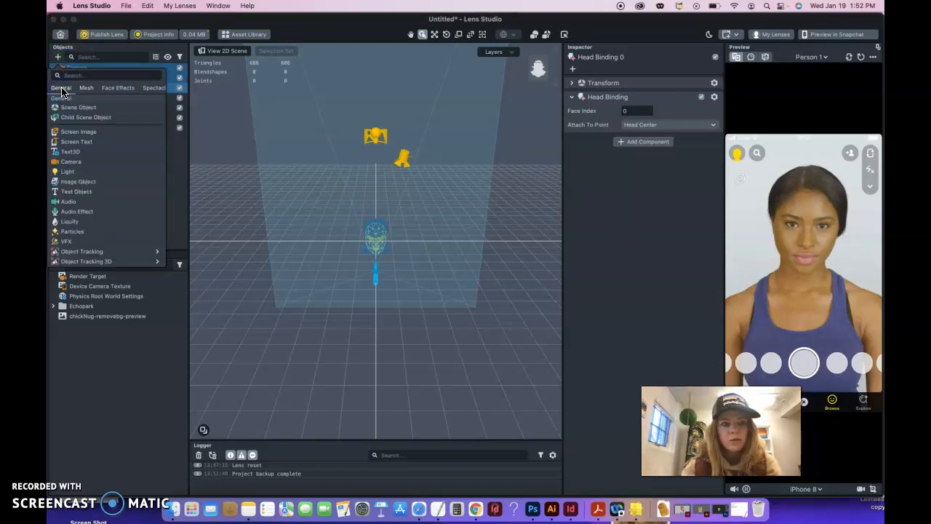
pyautogui.click(82, 182)
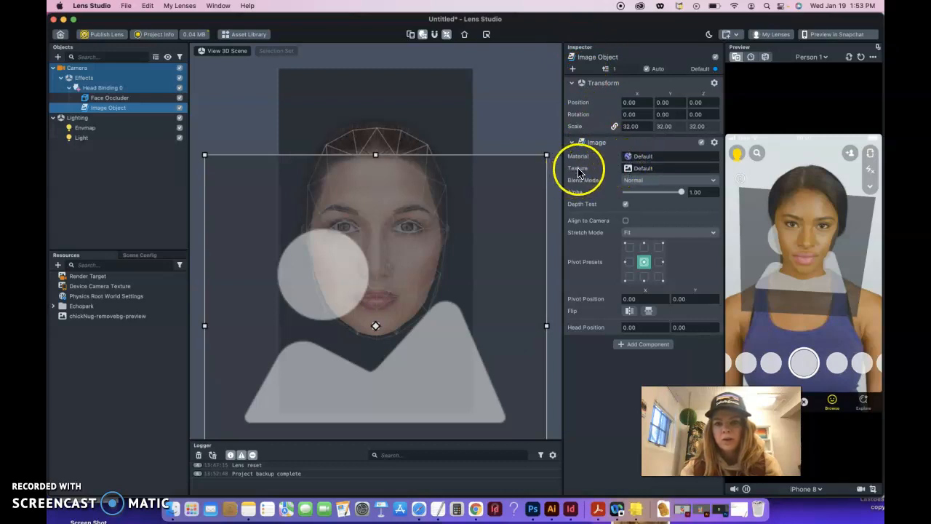
# - Set the Image Object's texture to chickNug-removebg-preview
pyautogui.click(638, 170)
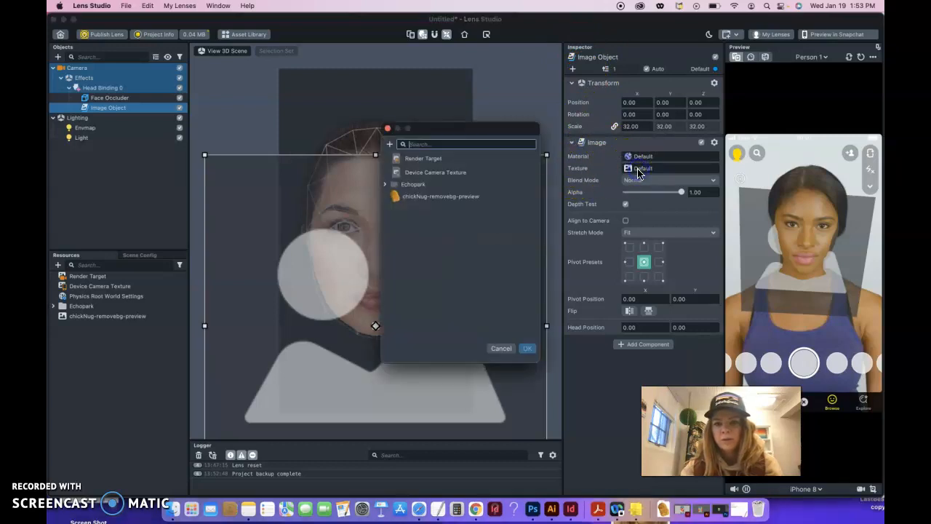
pyautogui.click(402, 200)
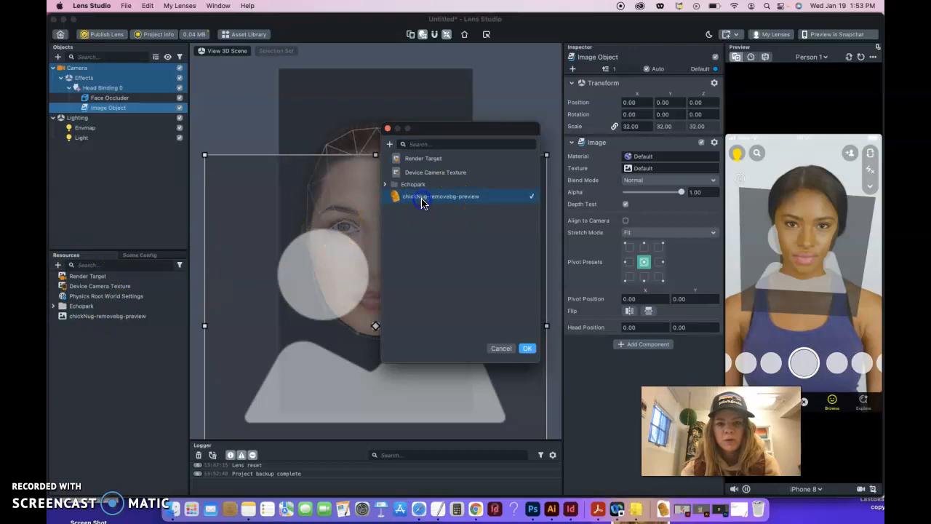
pyautogui.click(422, 200)
pyautogui.click(528, 348)
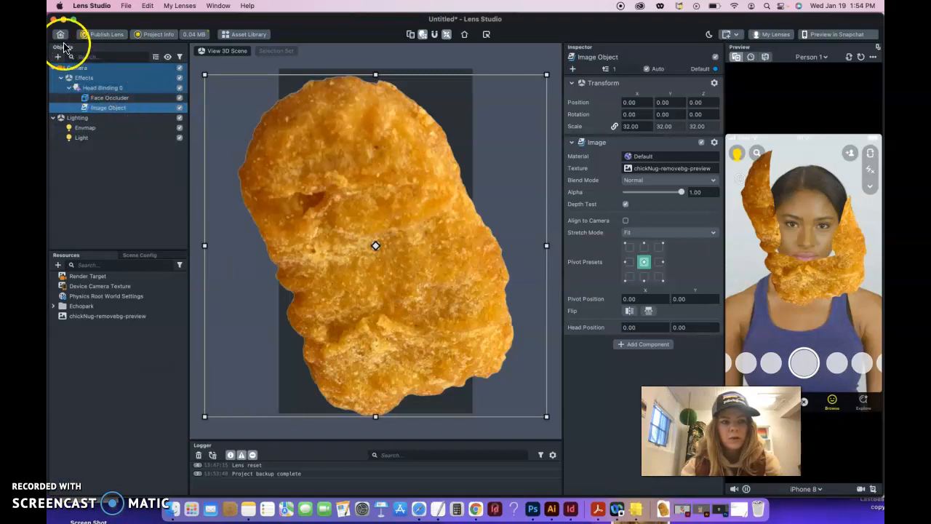
pyautogui.click(106, 98)
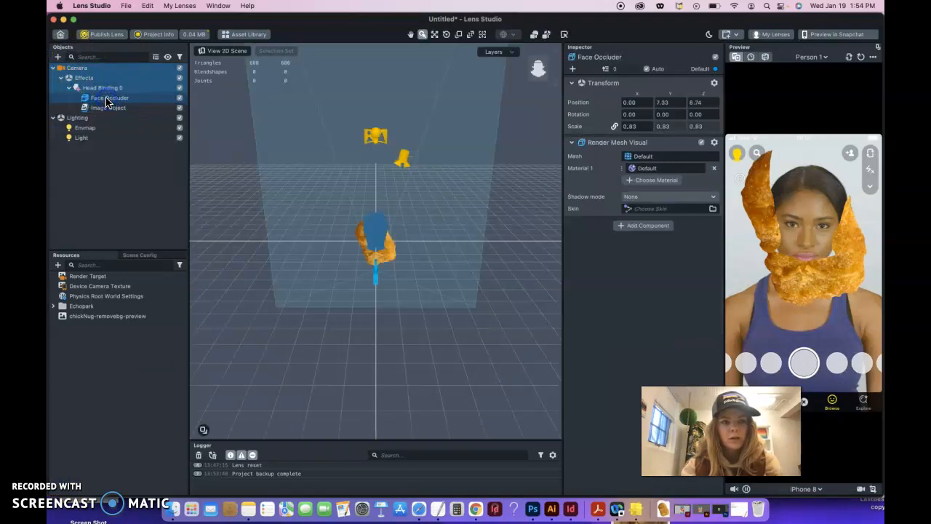
# - Move the camera down and further back with the Move tool
pyautogui.click(377, 271)
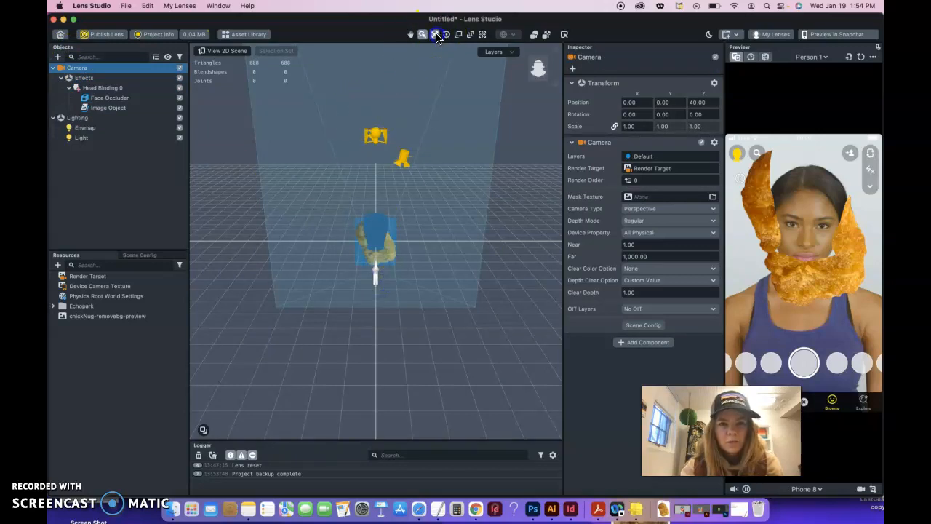
pyautogui.click(434, 35)
pyautogui.moveTo(381, 281)
pyautogui.mouseDown()
pyautogui.moveTo(377, 272)
pyautogui.moveTo(376, 282)
pyautogui.mouseUp()
# - Drag the Face Occluder to position 0, 4.6262, -2.8499 so the nugget covers the head
pyautogui.click(385, 258)
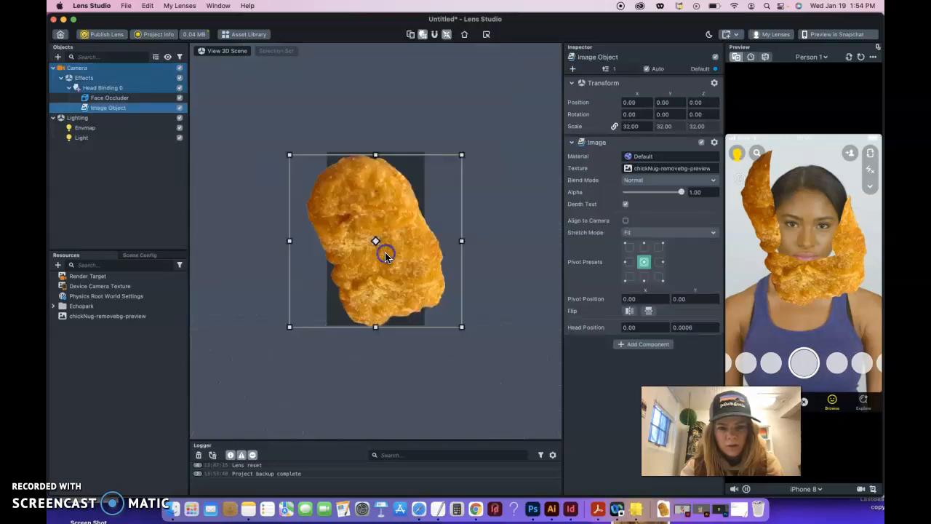
pyautogui.click(120, 99)
pyautogui.moveTo(374, 213); pyautogui.dragTo(371, 216)
pyautogui.moveTo(374, 256)
pyautogui.mouseDown()
pyautogui.moveTo(375, 285)
pyautogui.moveTo(377, 253)
pyautogui.mouseUp()
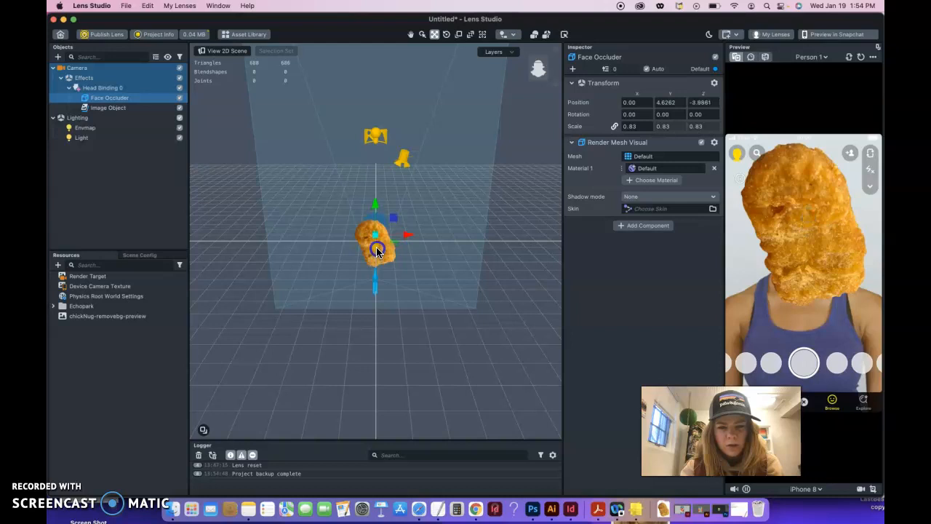
pyautogui.moveTo(376, 253); pyautogui.dragTo(370, 283)
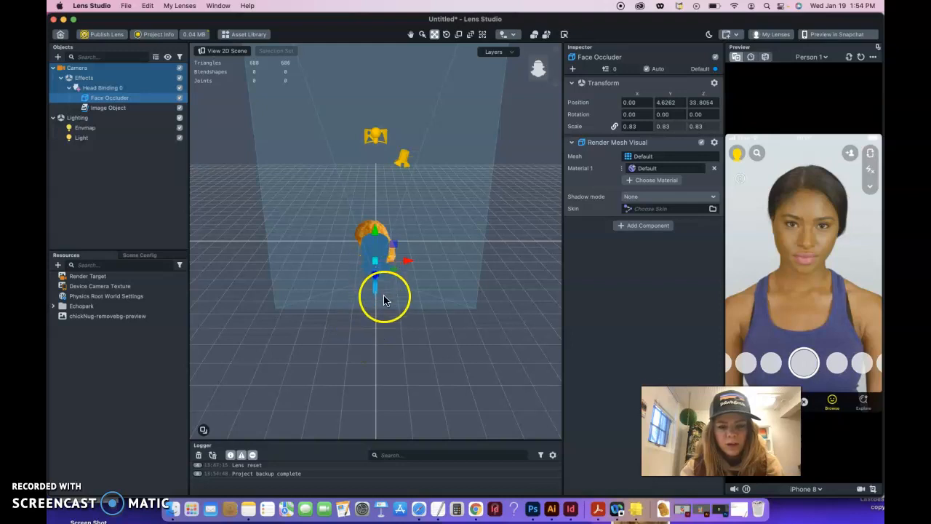
pyautogui.moveTo(376, 280); pyautogui.dragTo(375, 249)
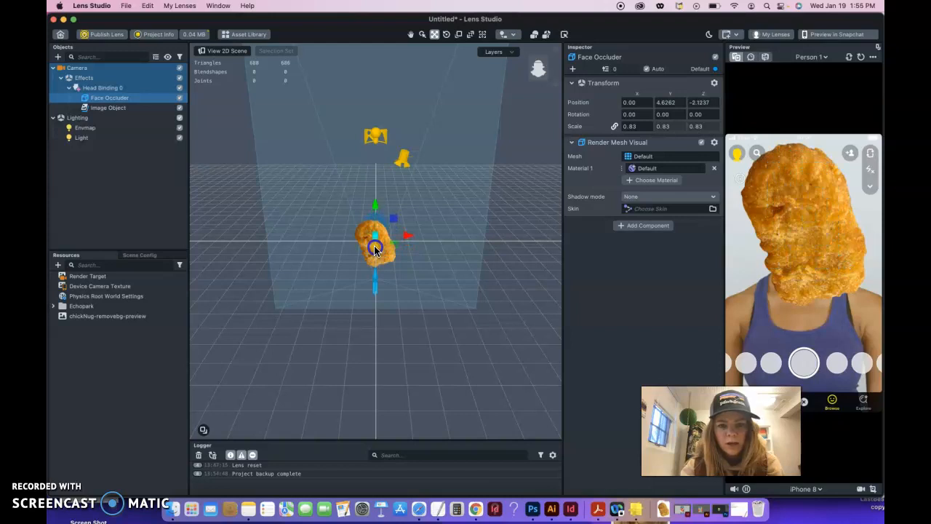
pyautogui.click(108, 446)
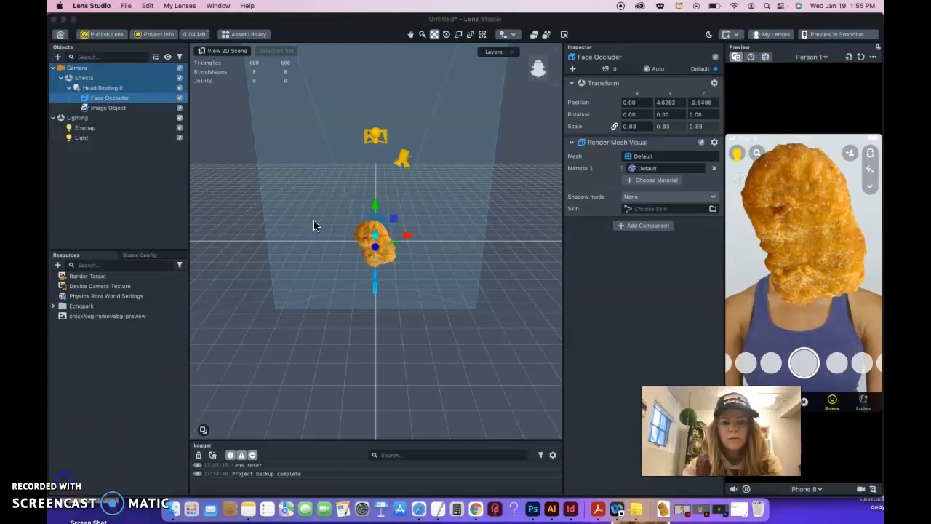
pyautogui.click(376, 260)
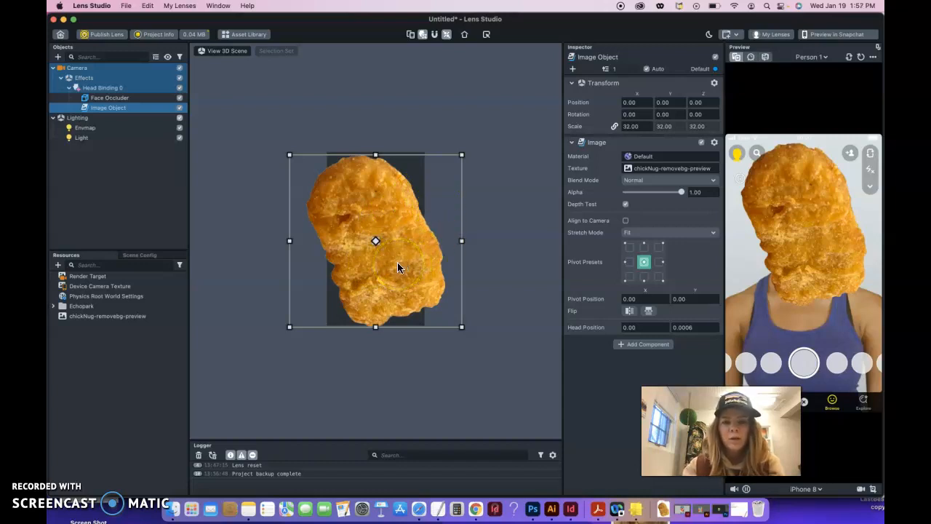
# - Resize and shift the nugget image over the face and tilt it about -6°
pyautogui.moveTo(461, 325); pyautogui.dragTo(433, 309)
pyautogui.moveTo(387, 276)
pyautogui.mouseDown()
pyautogui.moveTo(511, 283)
pyautogui.moveTo(402, 281)
pyautogui.moveTo(400, 265)
pyautogui.mouseUp()
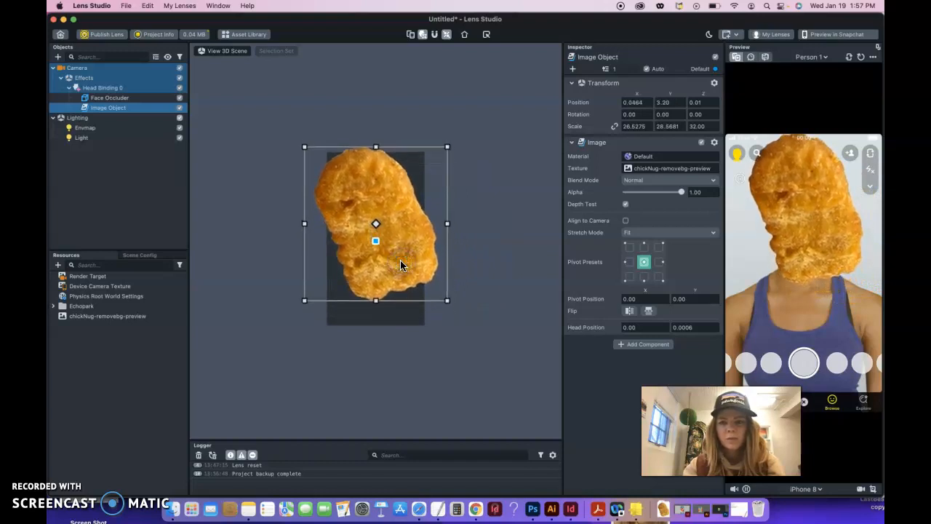
pyautogui.moveTo(447, 147); pyautogui.dragTo(436, 158)
pyautogui.moveTo(366, 204); pyautogui.dragTo(371, 199)
pyautogui.moveTo(447, 146)
pyautogui.mouseDown()
pyautogui.moveTo(463, 163)
pyautogui.moveTo(452, 157)
pyautogui.mouseUp()
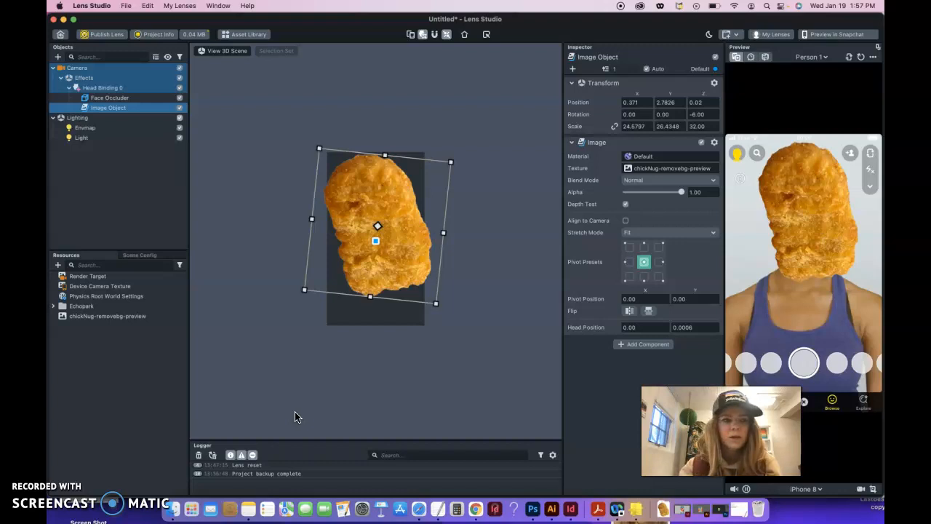
pyautogui.click(102, 88)
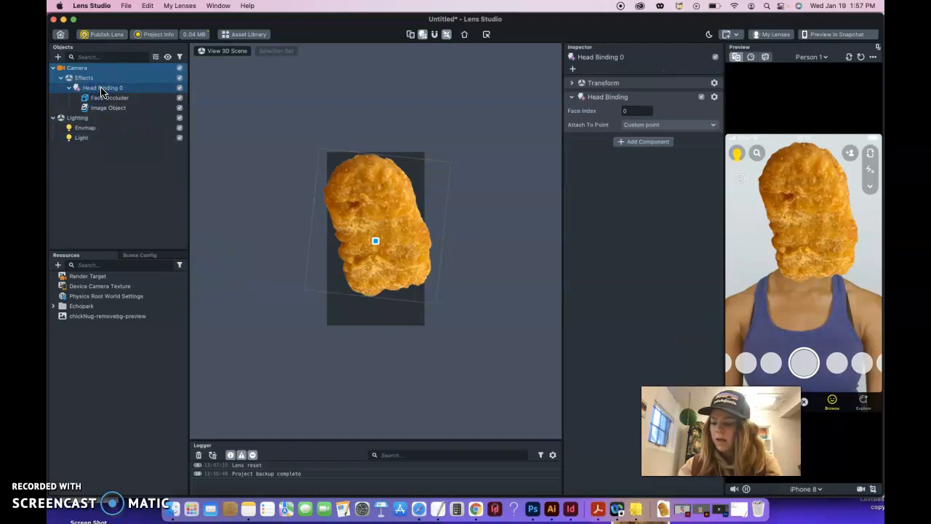
# - Add a mouth Face Inset (Face Inset 1) from the Face Effects objects
pyautogui.click(58, 58)
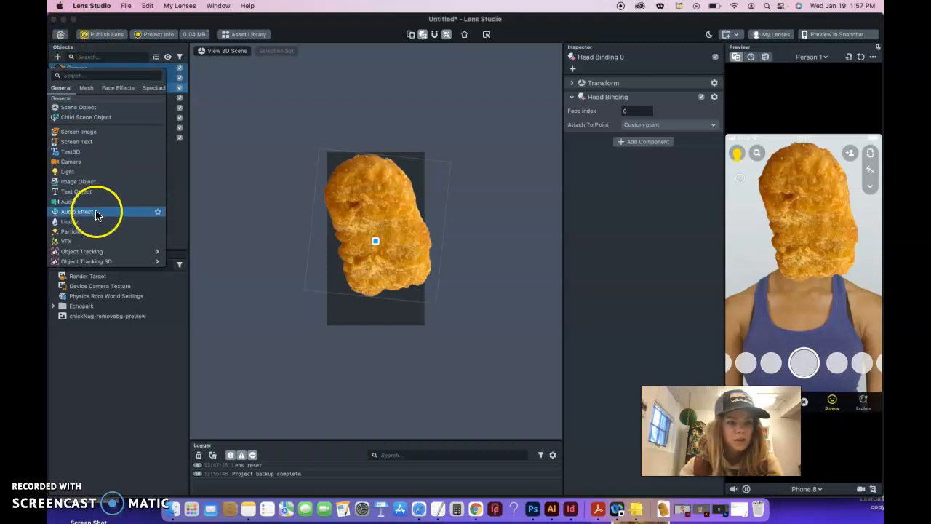
pyautogui.click(119, 88)
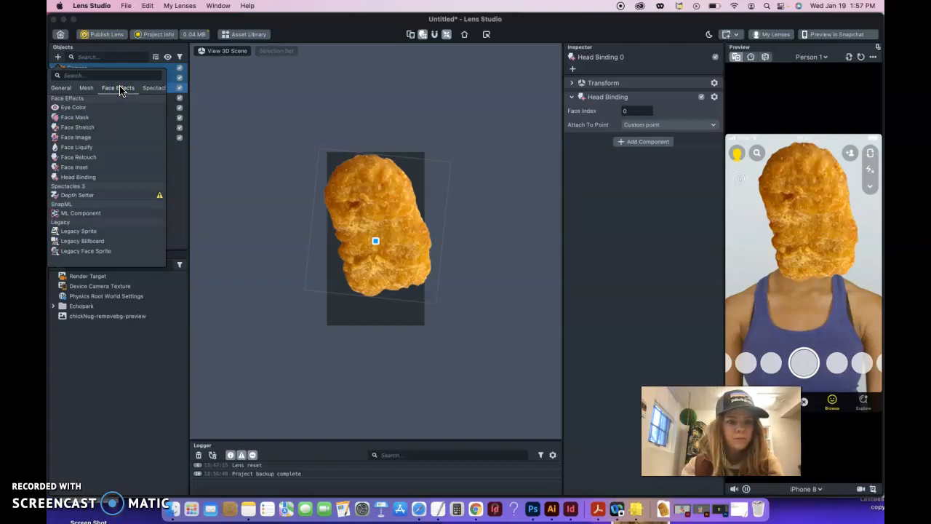
pyautogui.click(85, 167)
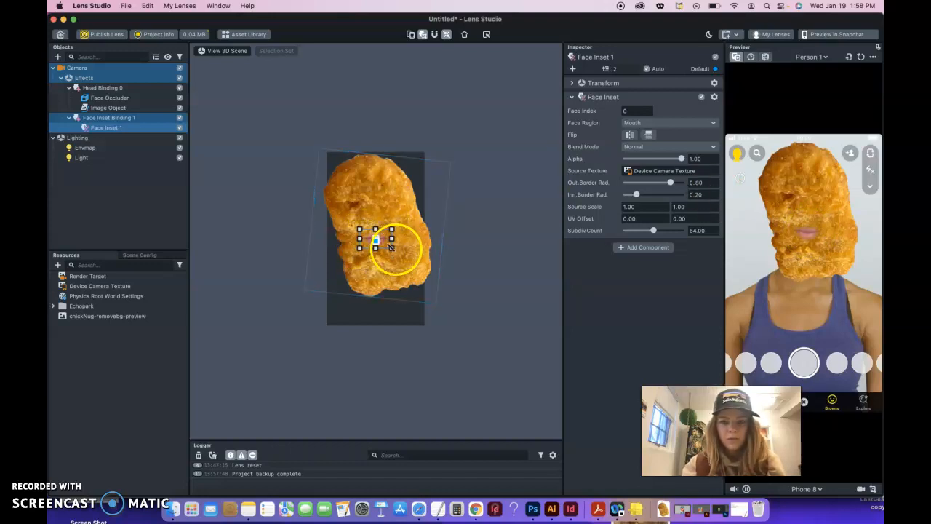
# - Enlarge the mouth inset and set outer border radius 0.26 and inner border radius 0.00
pyautogui.moveTo(392, 248)
pyautogui.mouseDown()
pyautogui.moveTo(414, 262)
pyautogui.moveTo(390, 245)
pyautogui.mouseUp()
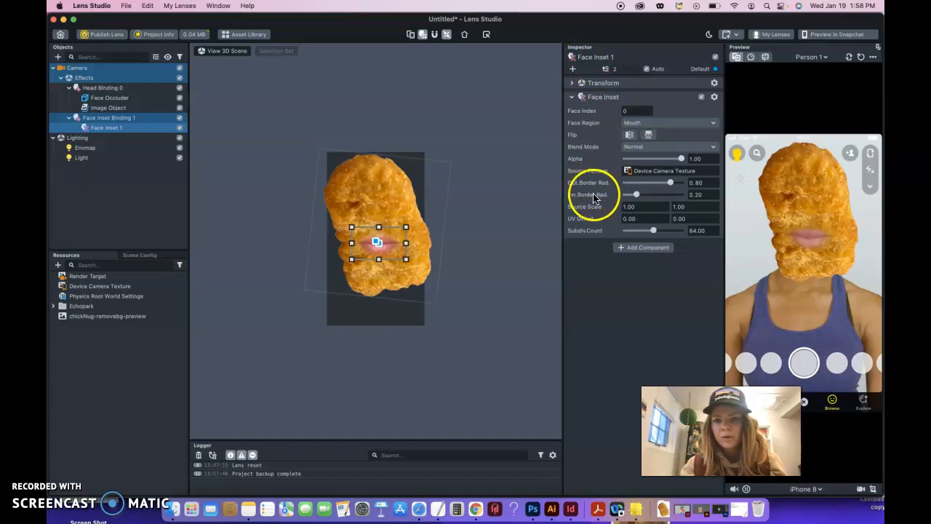
pyautogui.moveTo(669, 182); pyautogui.dragTo(637, 197)
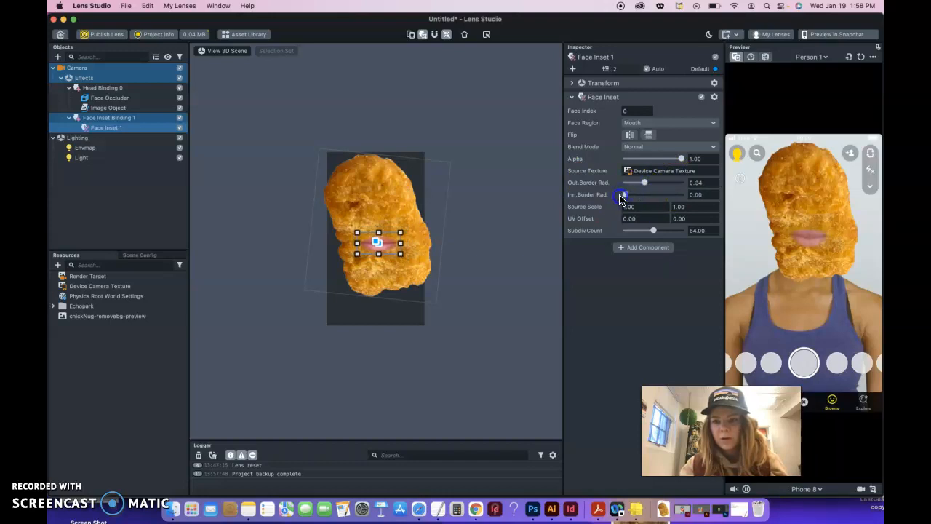
pyautogui.moveTo(635, 198)
pyautogui.mouseDown()
pyautogui.moveTo(678, 197)
pyautogui.moveTo(627, 183)
pyautogui.moveTo(640, 186)
pyautogui.mouseUp()
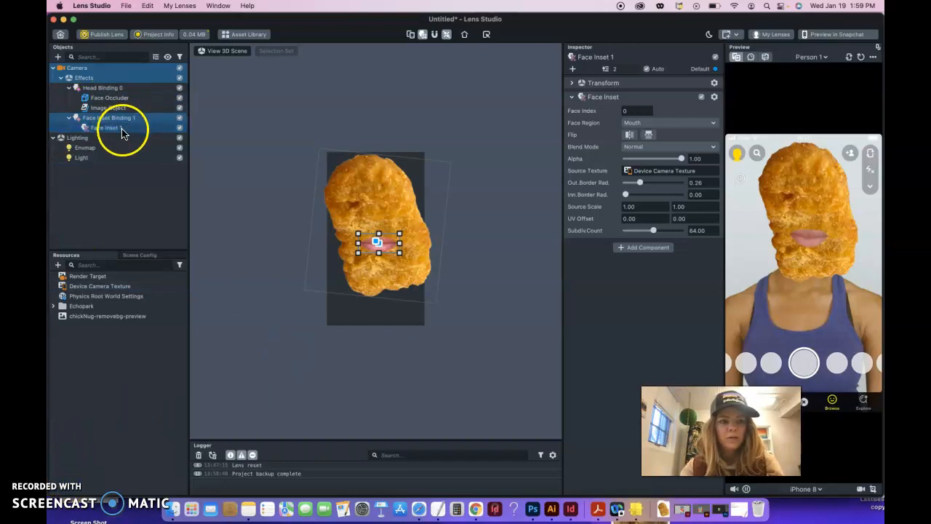
# - Duplicate Face Inset 1 as a Left Eye inset and move it up onto the nugget
pyautogui.click(86, 133)
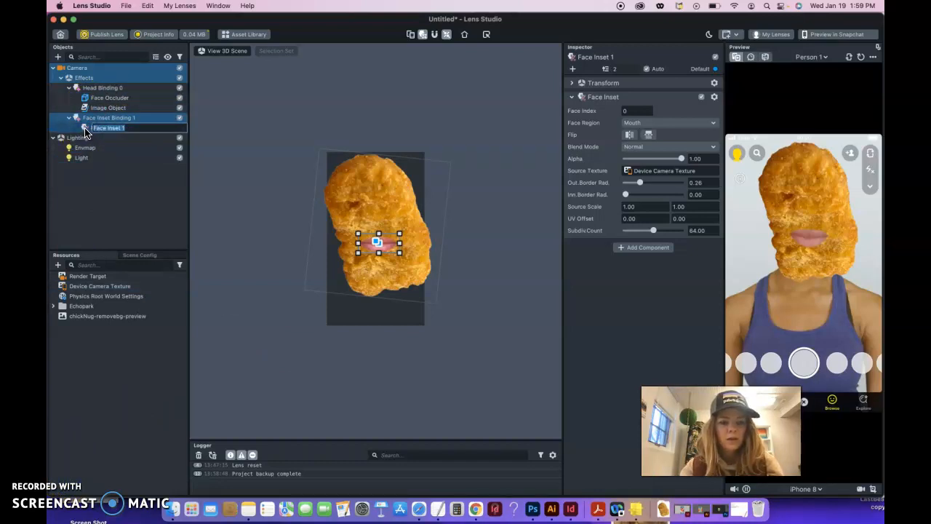
pyautogui.rightClick(86, 131)
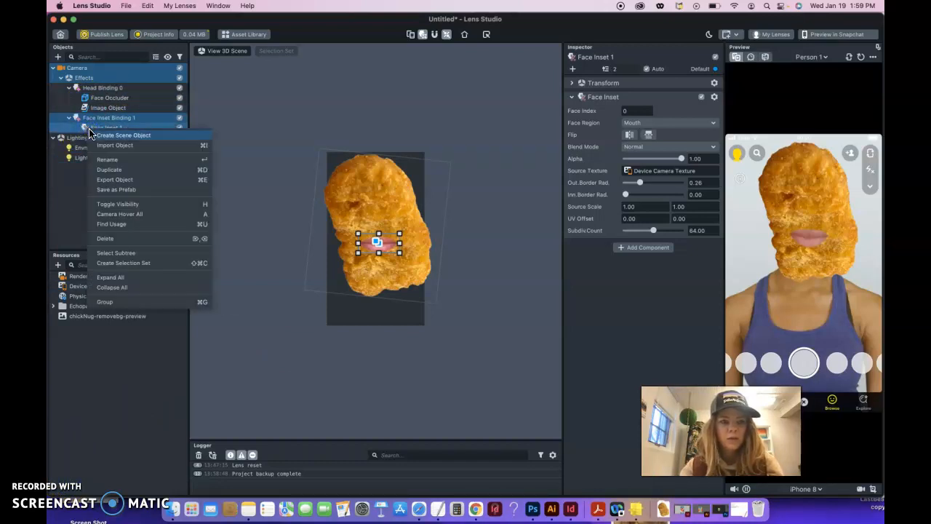
pyautogui.click(107, 170)
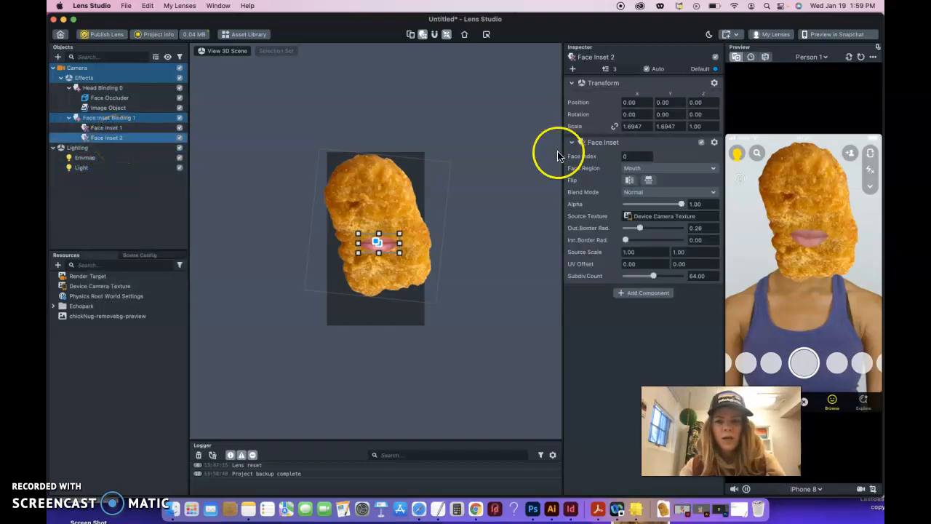
pyautogui.click(652, 171)
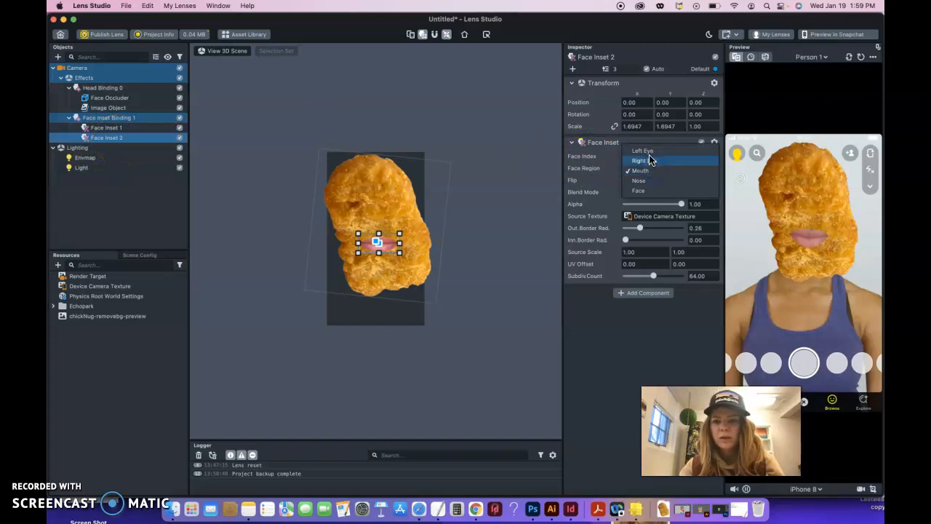
pyautogui.click(650, 154)
pyautogui.moveTo(378, 243); pyautogui.dragTo(365, 213)
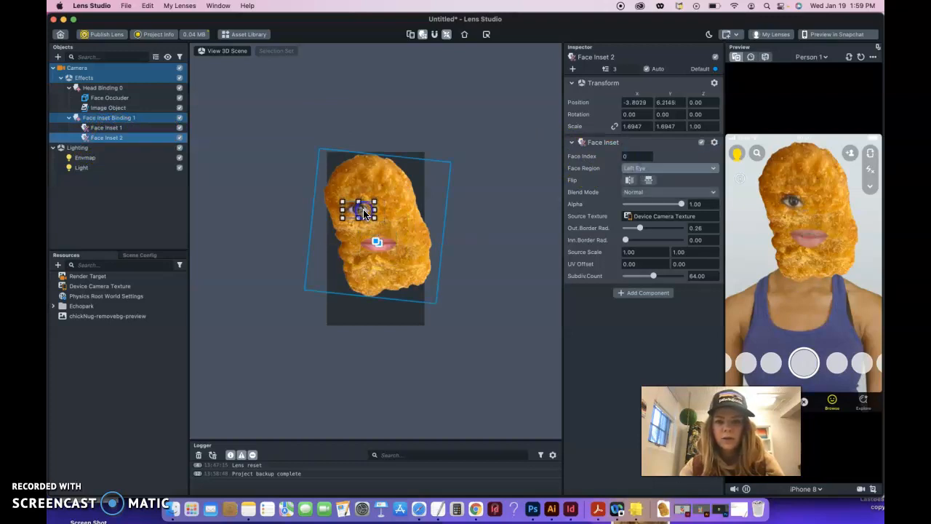
# - Duplicate the left-eye inset as a Right Eye inset placed beside the left eye
pyautogui.rightClick(120, 144)
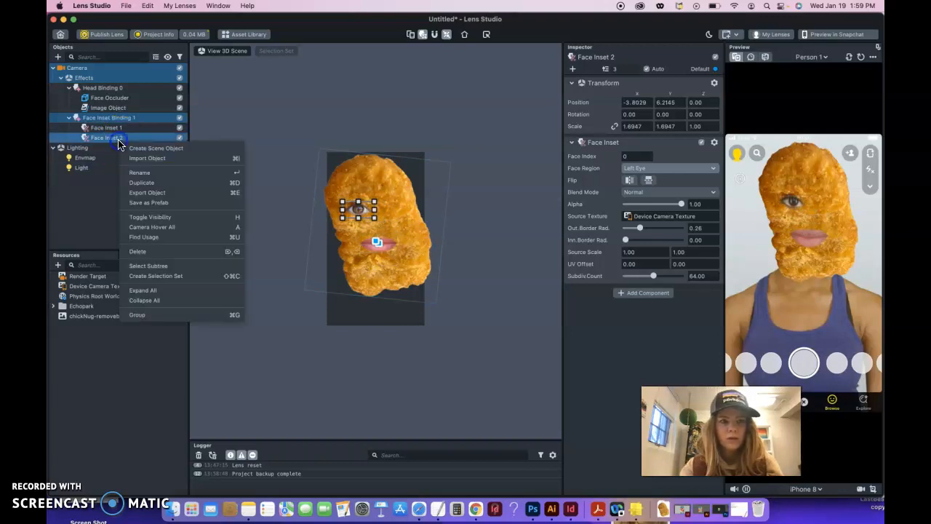
pyautogui.click(144, 182)
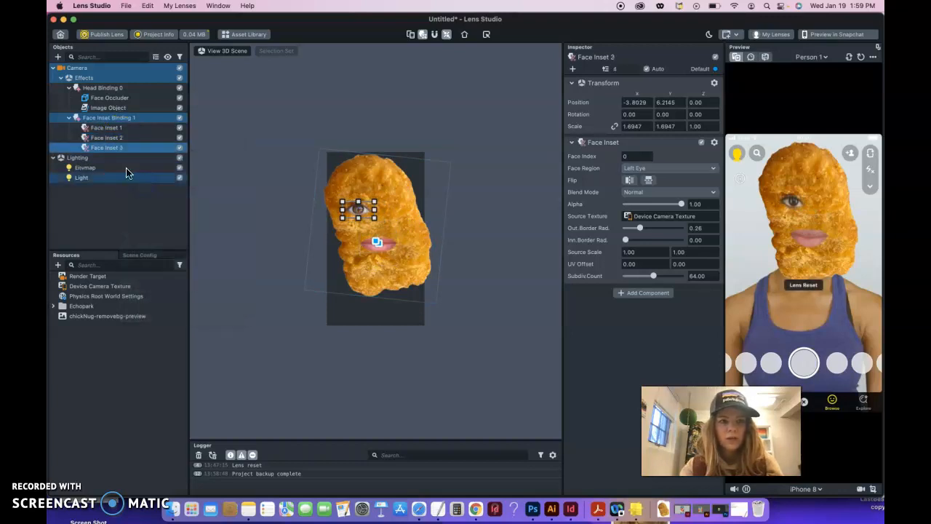
pyautogui.keyDown('shift'); pyautogui.click(102, 128); pyautogui.keyUp('shift')
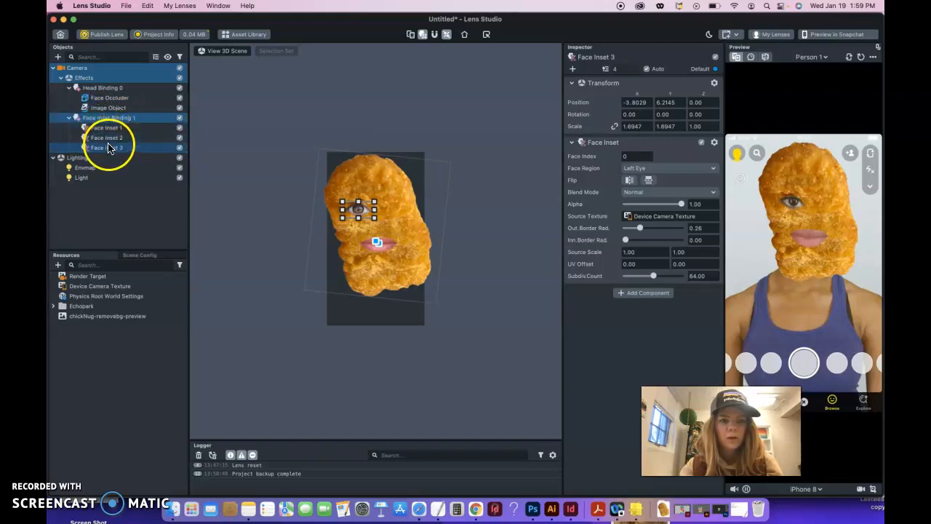
pyautogui.click(652, 169)
pyautogui.click(643, 180)
pyautogui.moveTo(355, 211); pyautogui.dragTo(395, 207)
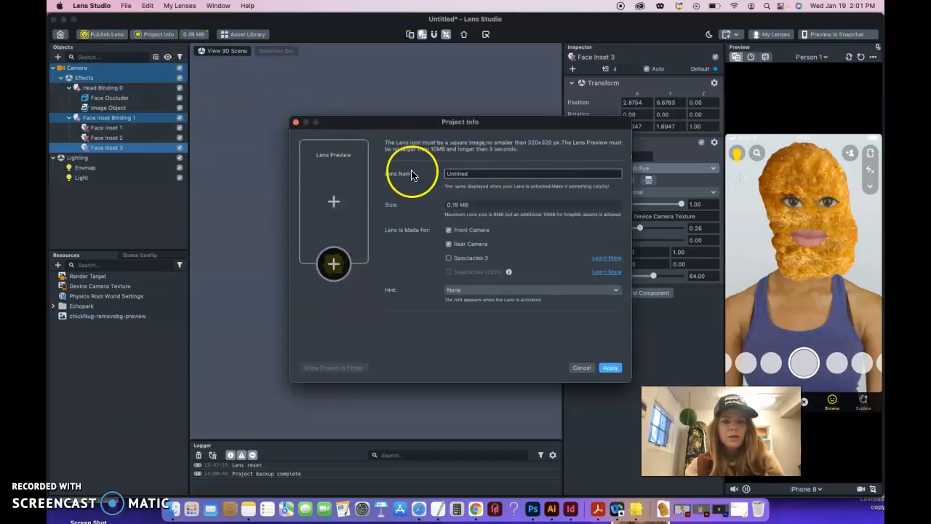
# - Enter 'Chicken Nug Head' as the Lens Name and open the icon image file browser
pyautogui.doubleClick(489, 173)
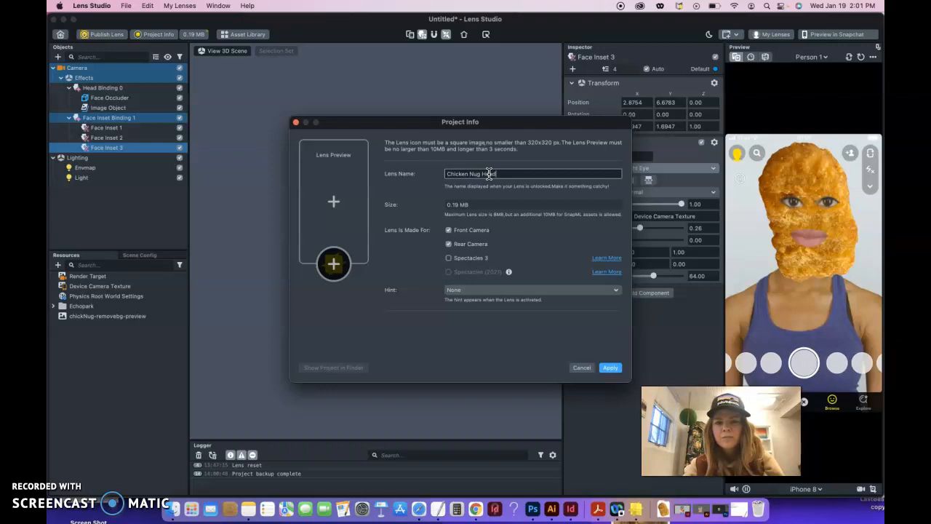
pyautogui.click(508, 181)
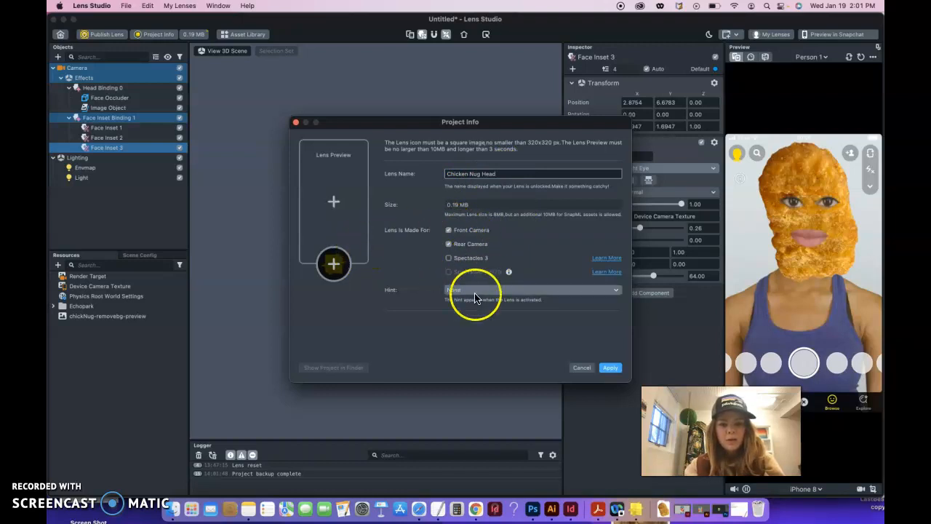
pyautogui.click(333, 264)
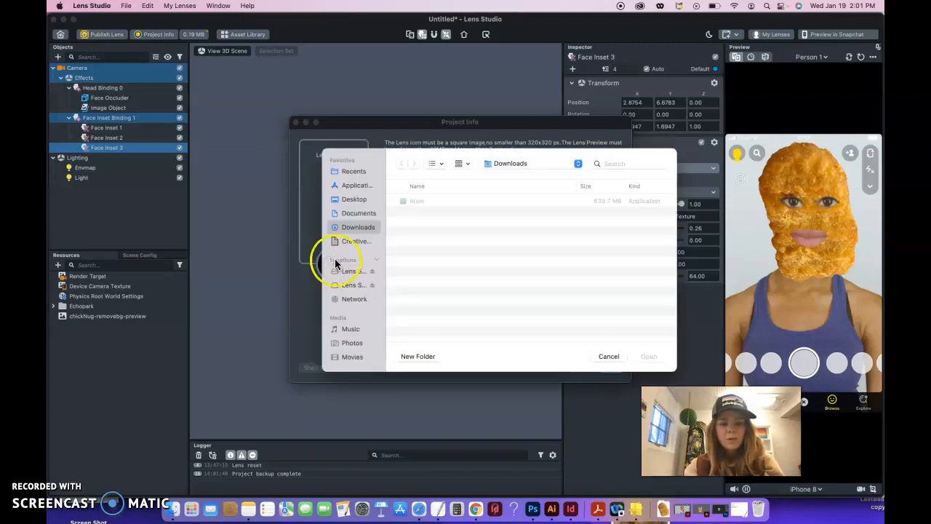
# - Set the Desktop istockphoto paw-print JPG as the lens icon, applying the crop
pyautogui.click(354, 200)
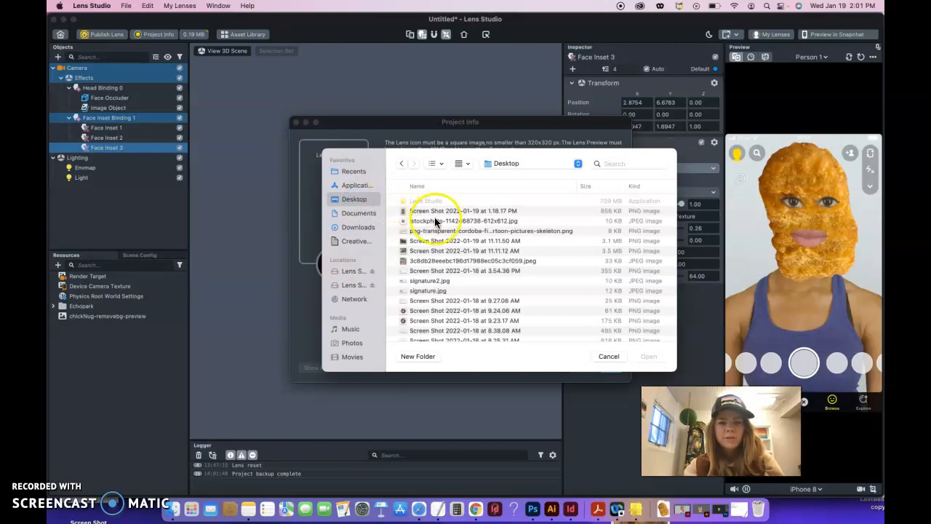
pyautogui.click(432, 222)
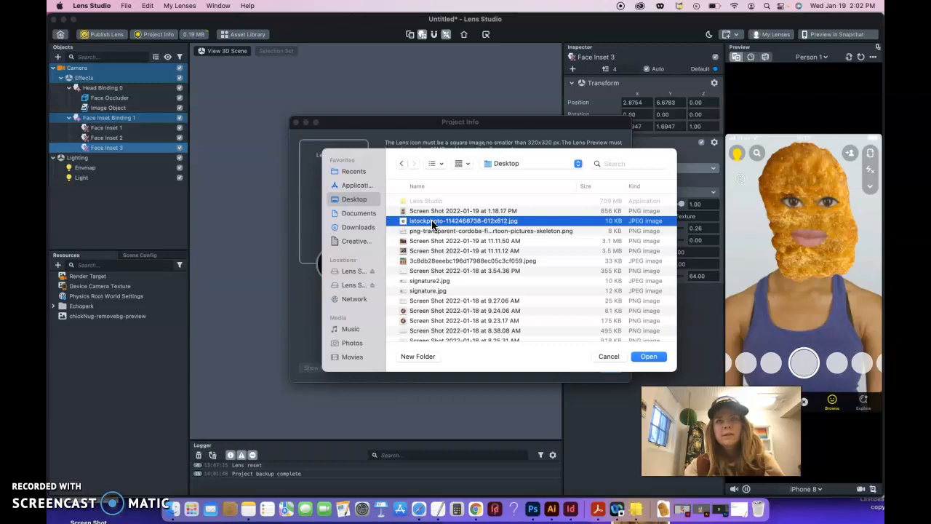
pyautogui.click(648, 357)
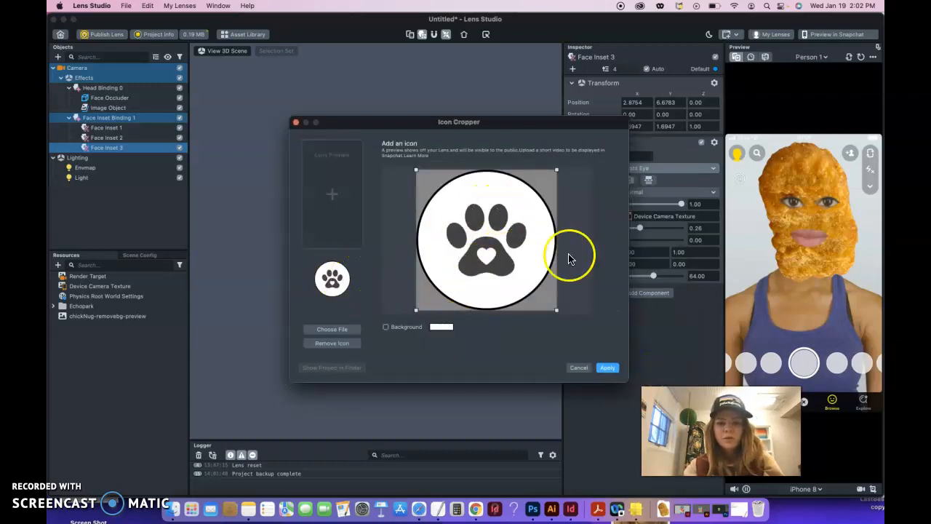
pyautogui.click(606, 370)
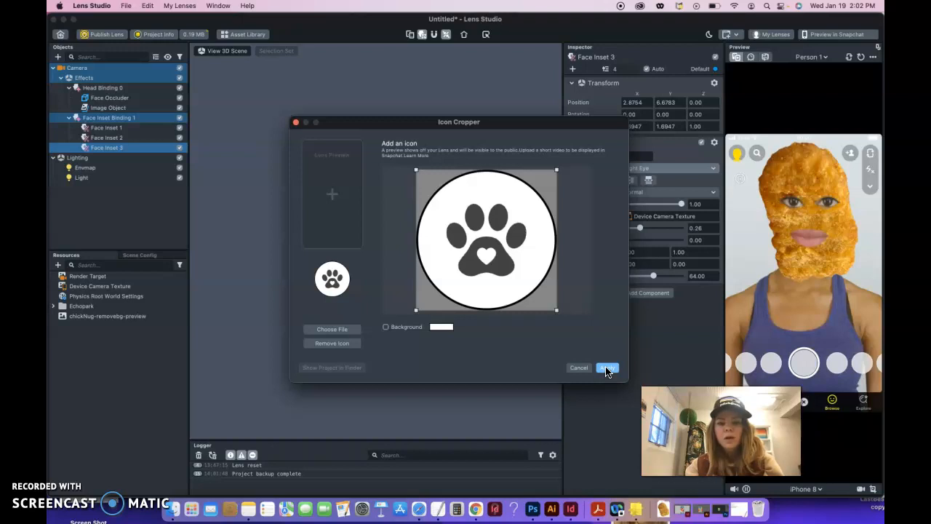
pyautogui.click(609, 367)
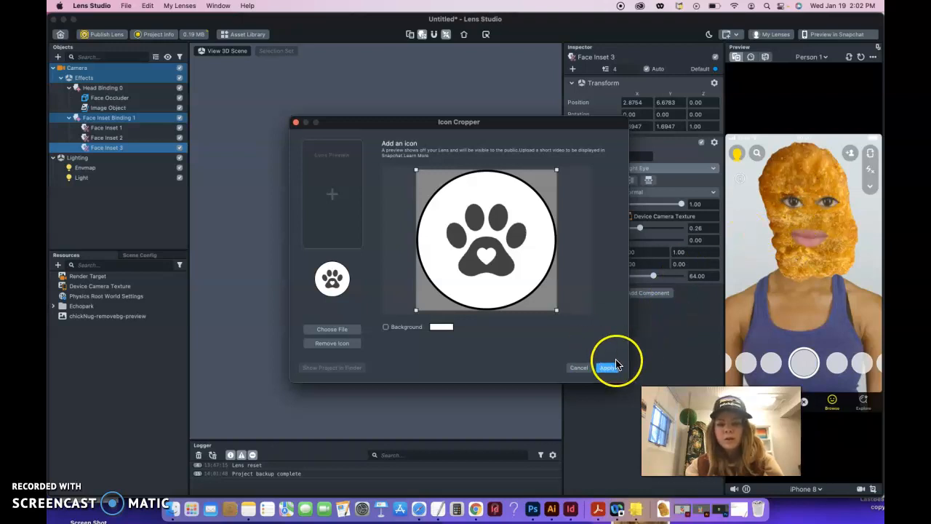
pyautogui.click(338, 205)
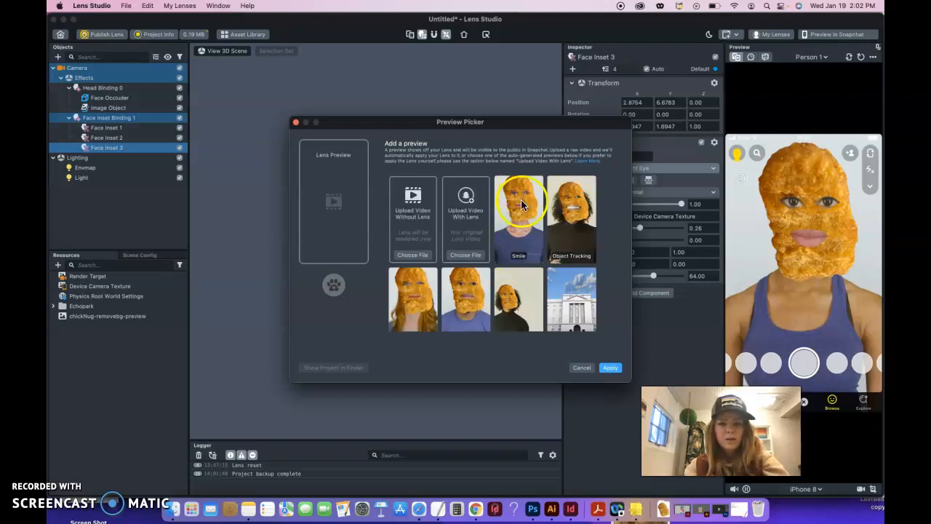
# - Make the auto-generated Smile clip the lens preview and apply the Project Info
pyautogui.scroll(-5, 516, 259)
pyautogui.scroll(-5, 516, 260)
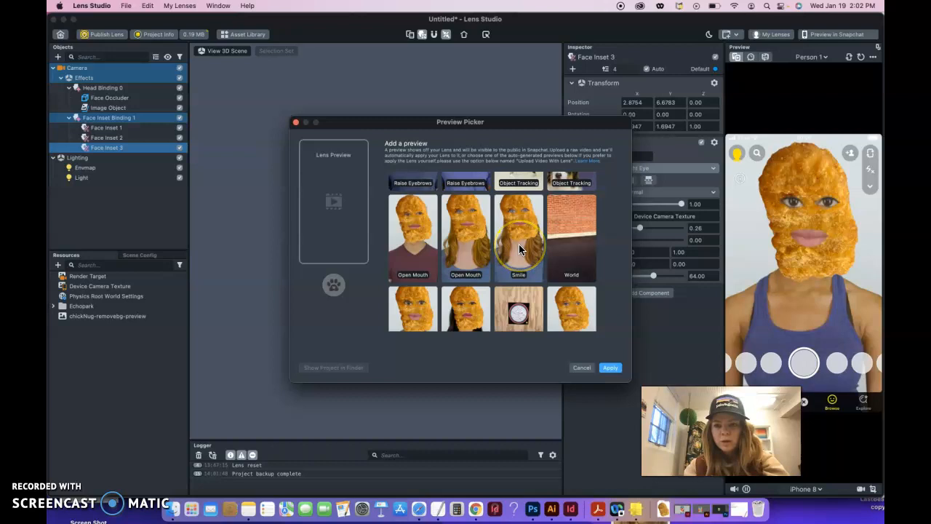
pyautogui.click(519, 229)
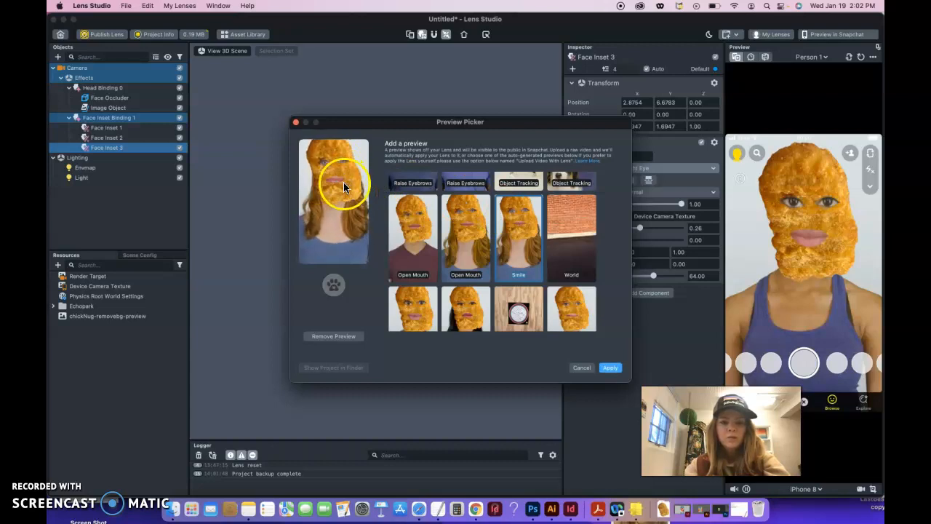
pyautogui.click(610, 368)
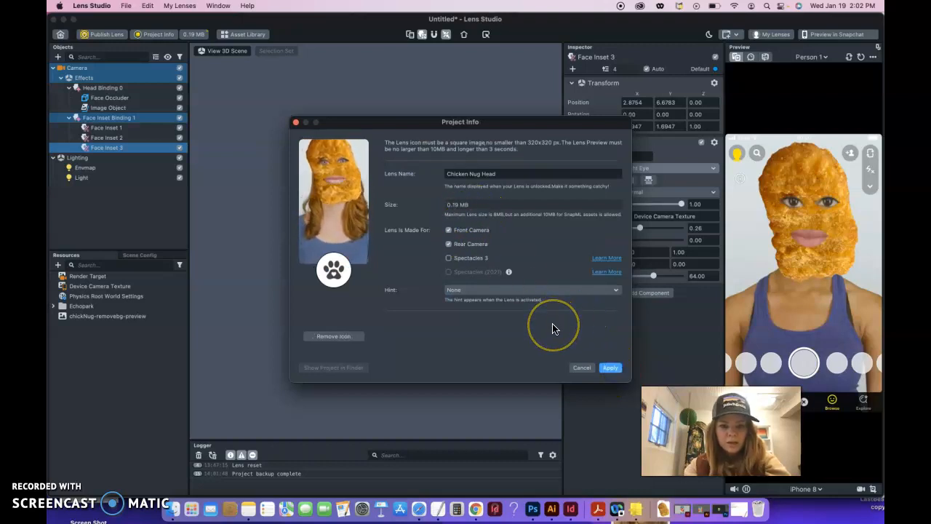
pyautogui.click(609, 368)
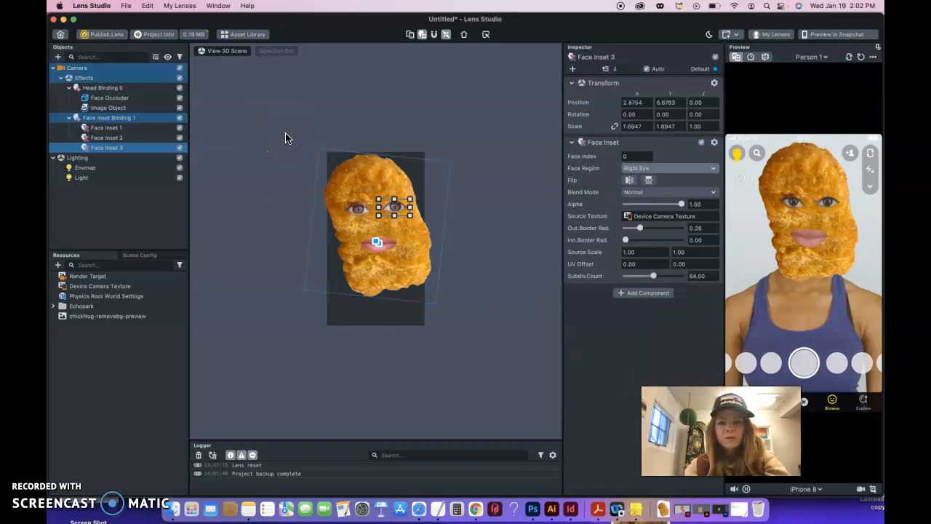
# - Cancel the project save, dismiss the McAfee warning, and publish the lens to My Lenses
pyautogui.click(125, 6)
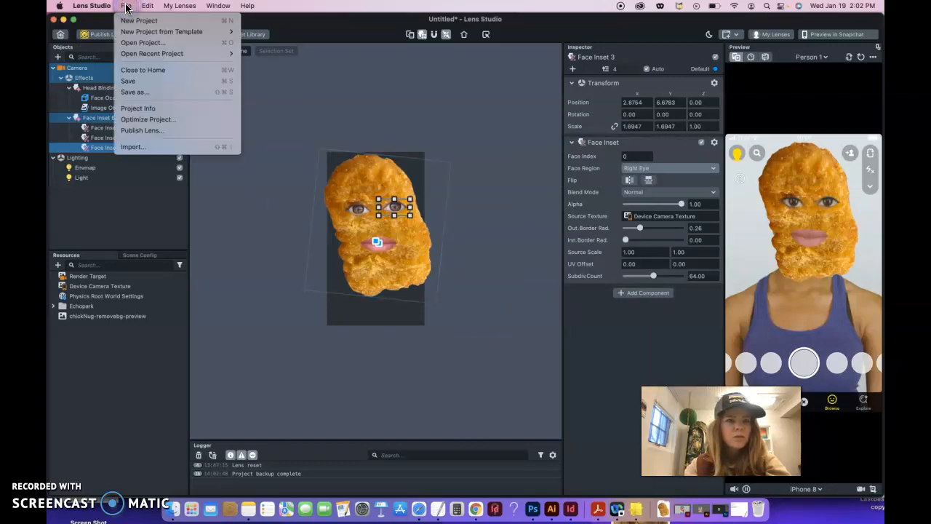
pyautogui.click(128, 81)
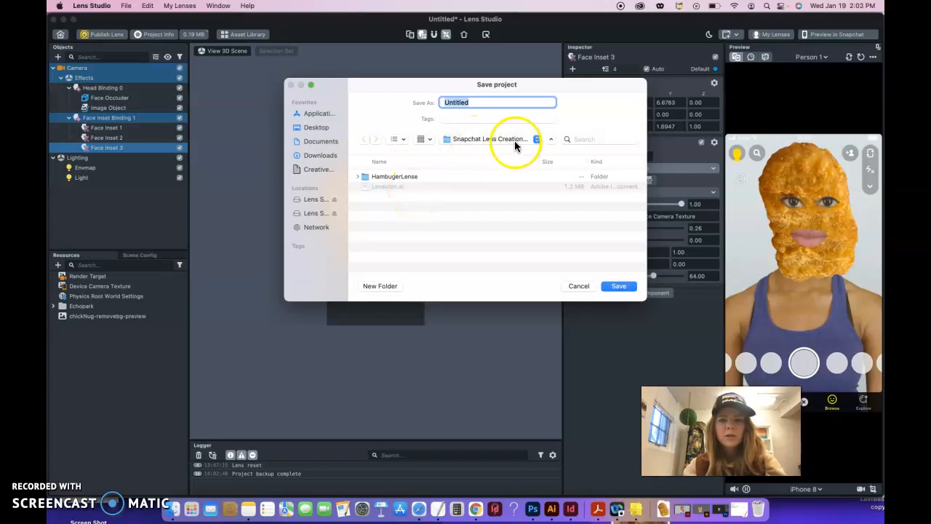
pyautogui.click(579, 285)
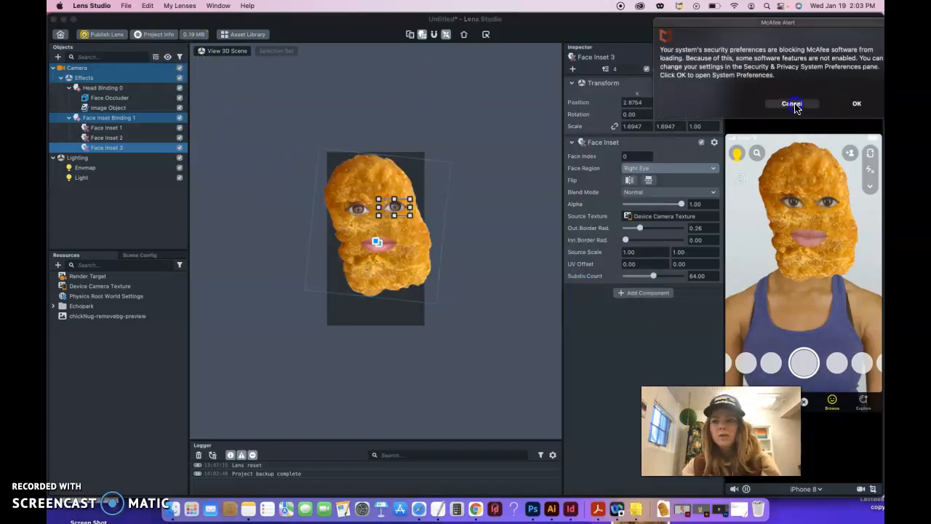
pyautogui.click(791, 103)
pyautogui.click(110, 35)
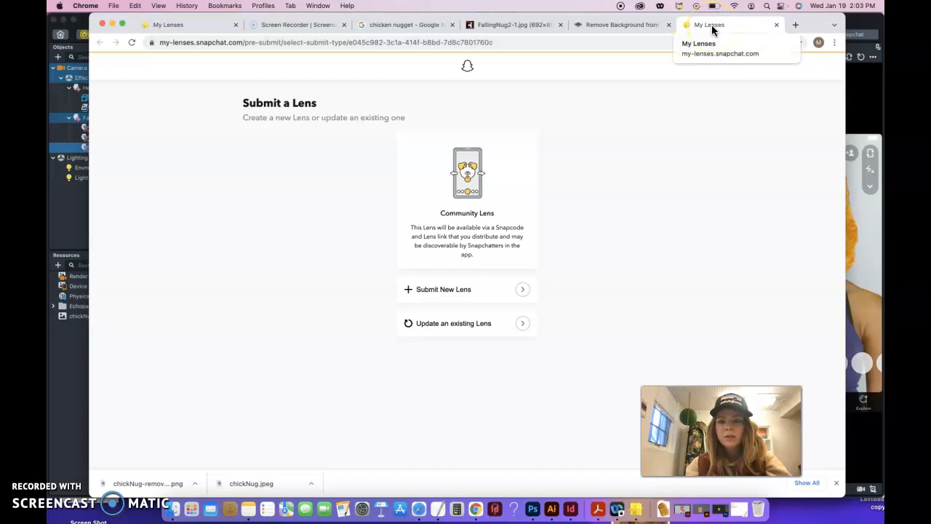
# - Start a new lens submission to reach the Chicken Nug Head Lens Details form
pyautogui.click(715, 27)
pyautogui.click(748, 29)
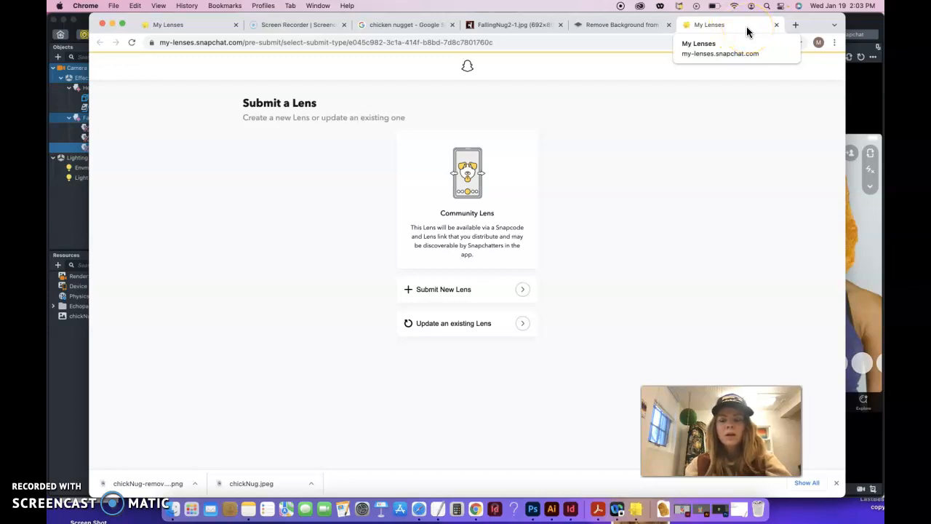
pyautogui.click(697, 234)
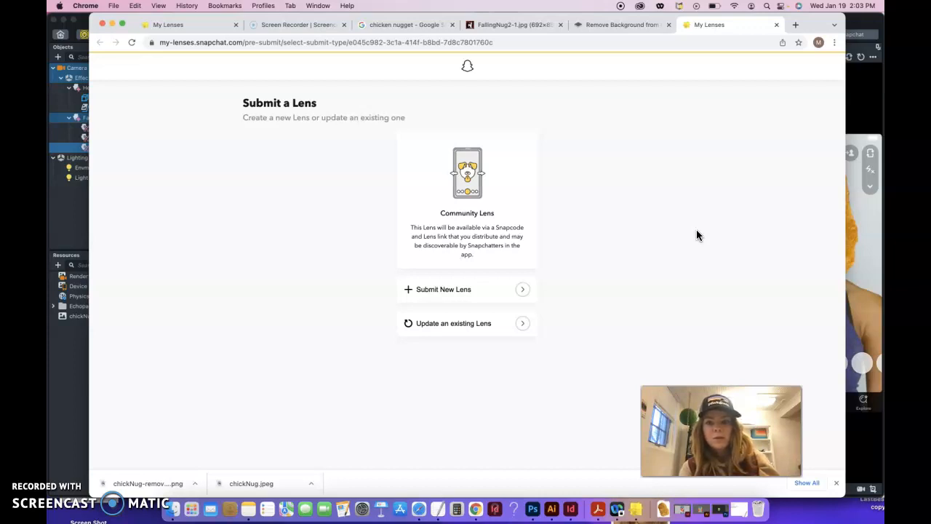
pyautogui.click(443, 291)
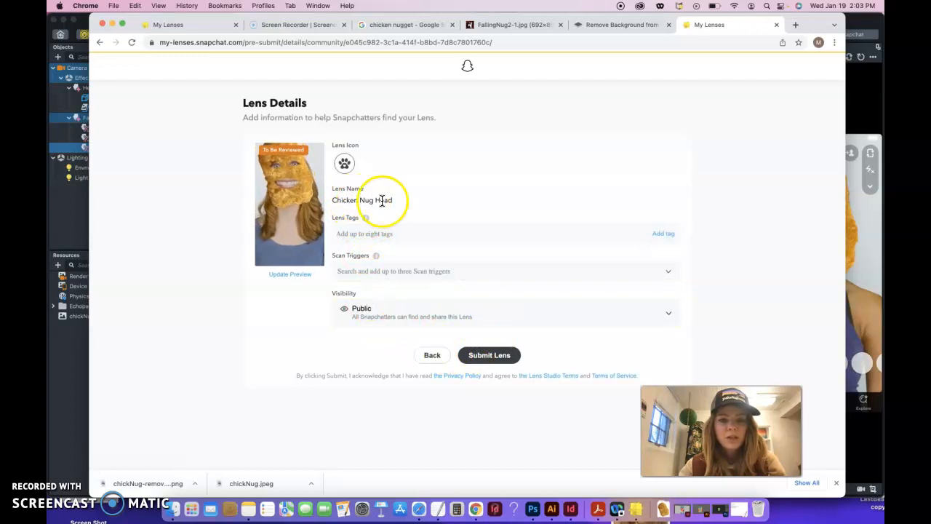
# - Enter 'Chicken Nugget' as the lens tag
pyautogui.click(366, 238)
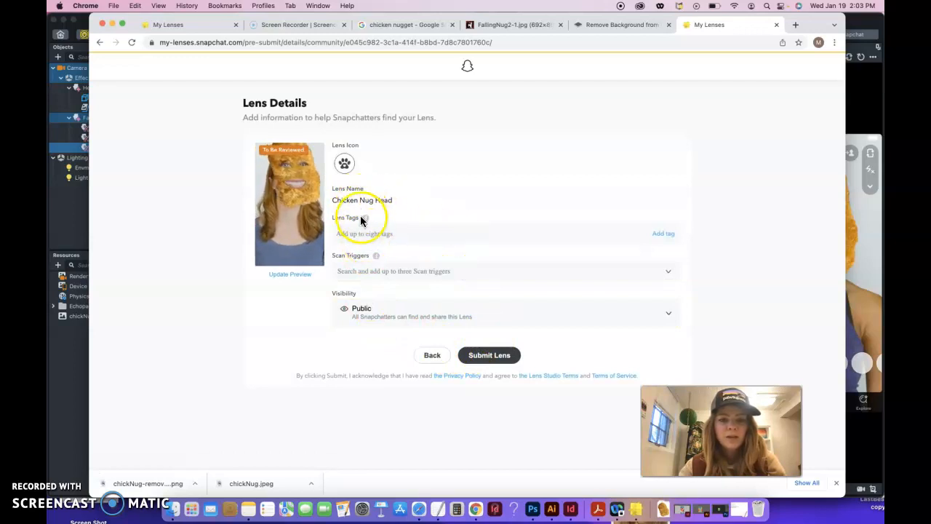
pyautogui.click(365, 219)
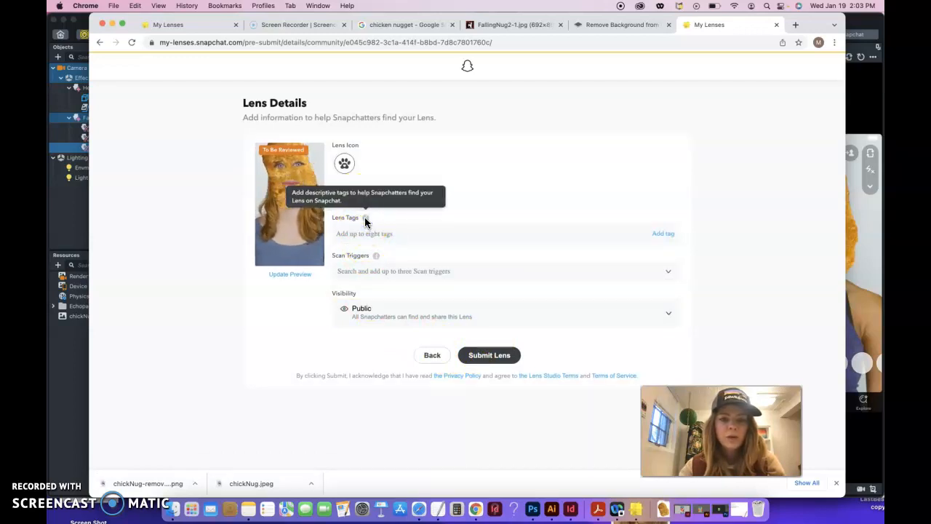
pyautogui.click(352, 234)
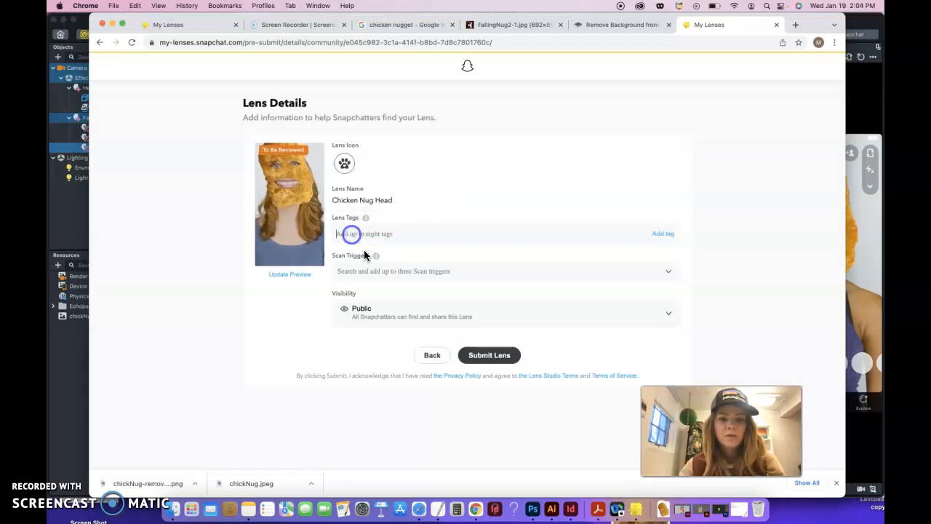
pyautogui.write('Chicken ')
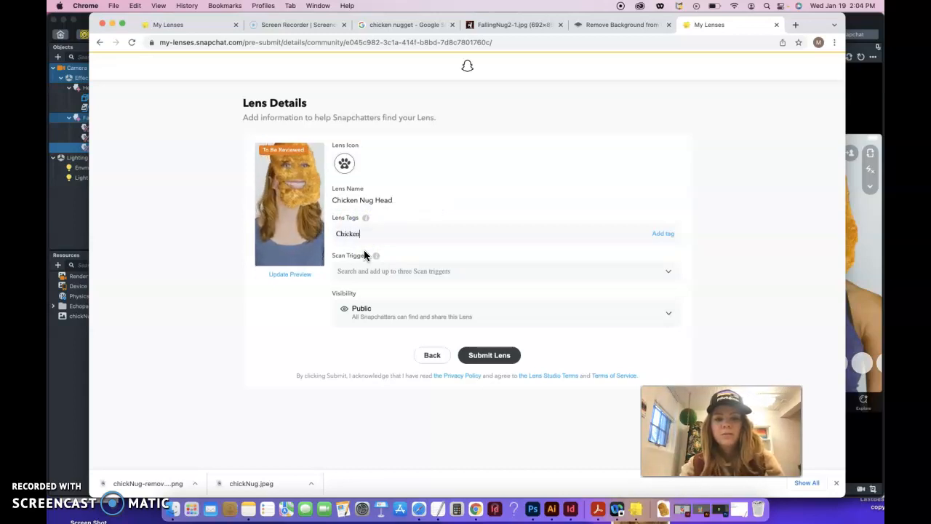
pyautogui.write('Nug Hea')
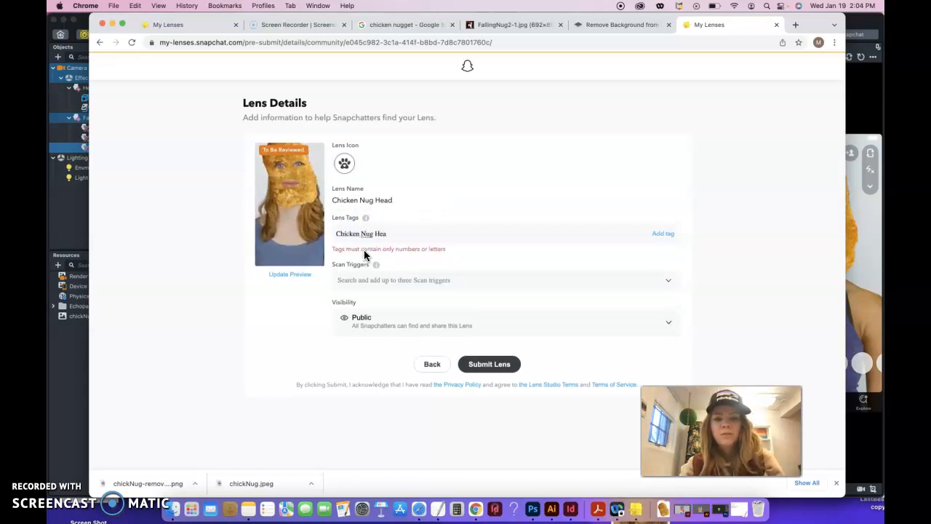
pyautogui.press('BackSpace')
pyautogui.press('BackSpace')
pyautogui.press('BackSpace')
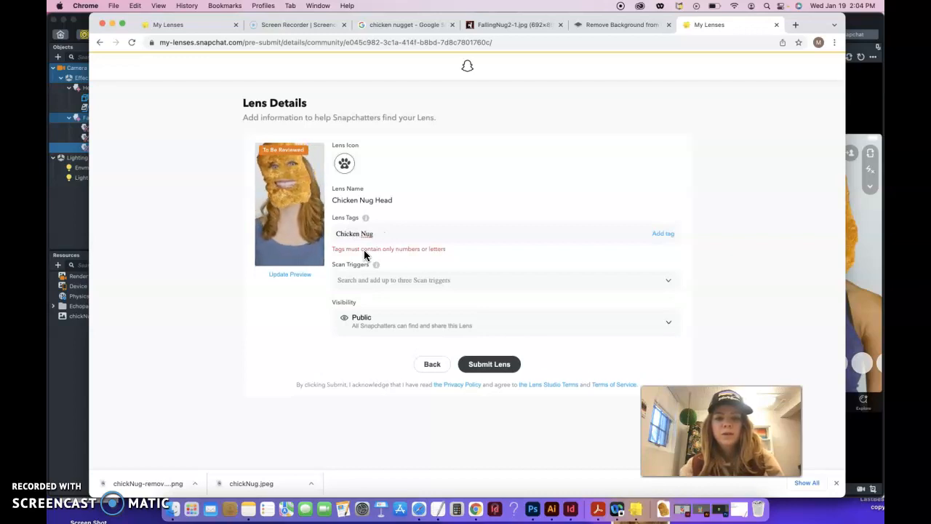
pyautogui.write('ge')
# - Add Food, Person and Chicken as scan triggers
pyautogui.click(371, 281)
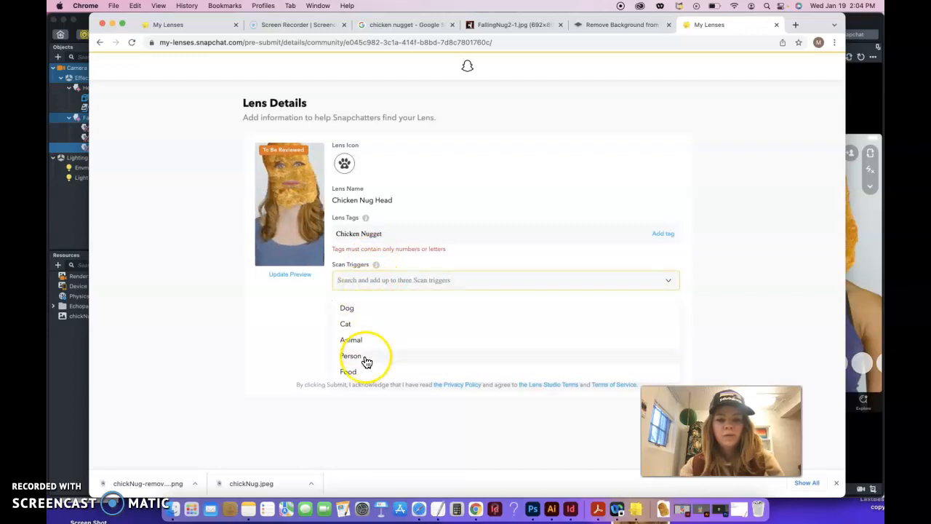
pyautogui.click(361, 370)
pyautogui.click(360, 354)
pyautogui.click(366, 281)
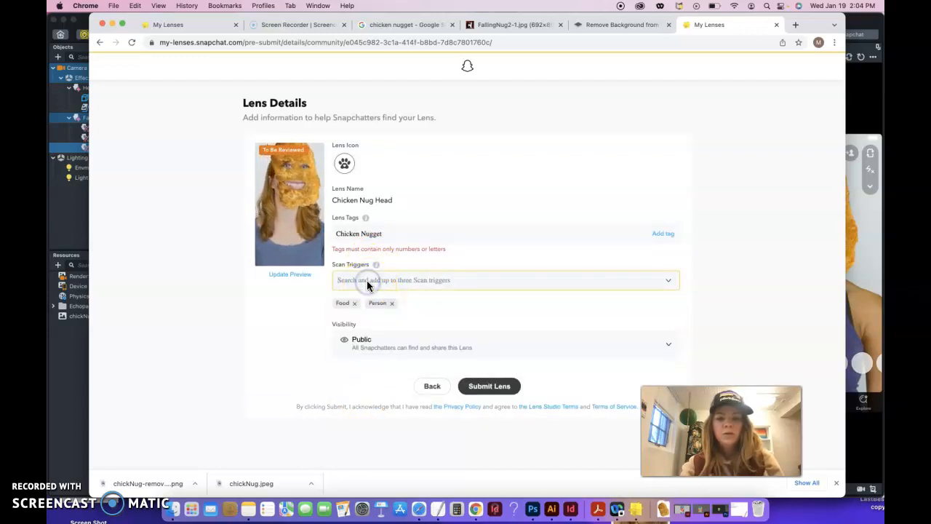
pyautogui.write('chicken')
pyautogui.click(371, 309)
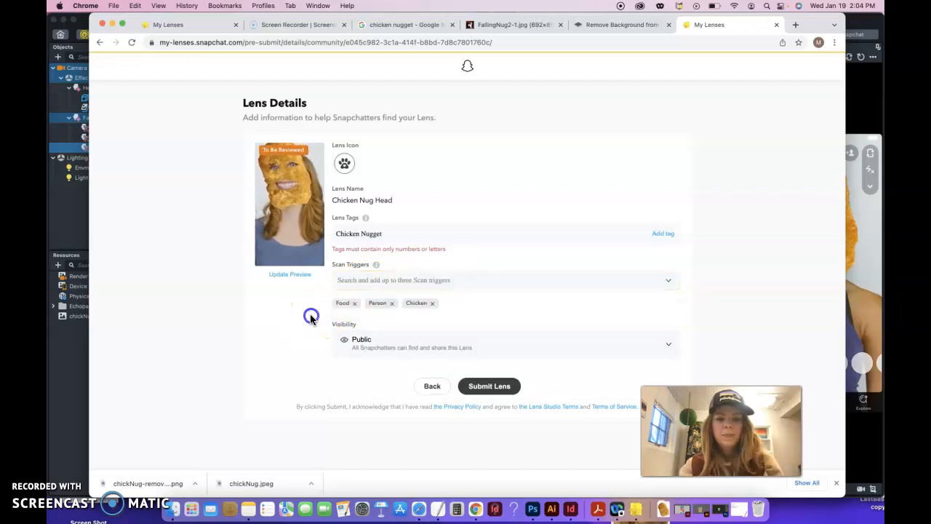
# - Clear the unmatched 'nugget' trigger search, dismiss the help tip, and review visibility
pyautogui.click(359, 283)
pyautogui.write('nugget')
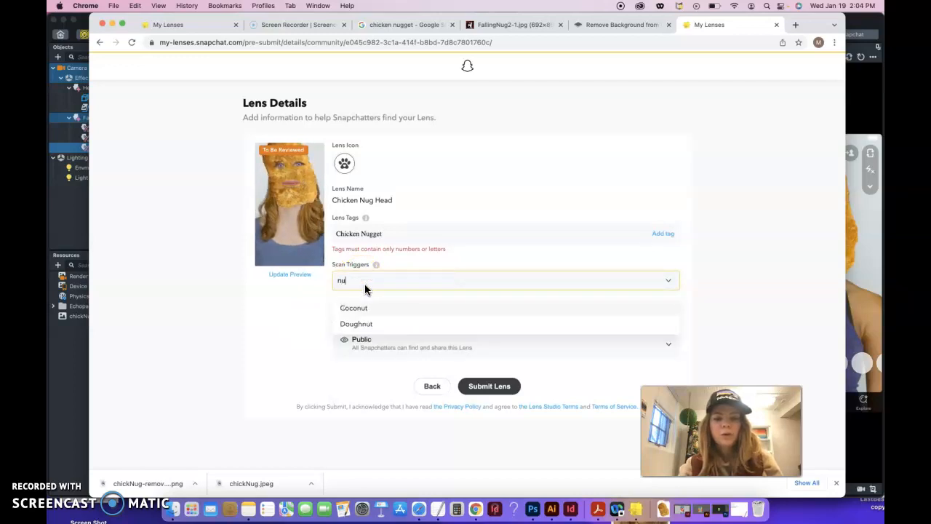
pyautogui.press('BackSpace')
pyautogui.press('BackSpace')
pyautogui.press('BackSpace')
pyautogui.press('BackSpace')
pyautogui.press('BackSpace')
pyautogui.press('BackSpace')
pyautogui.click(322, 315)
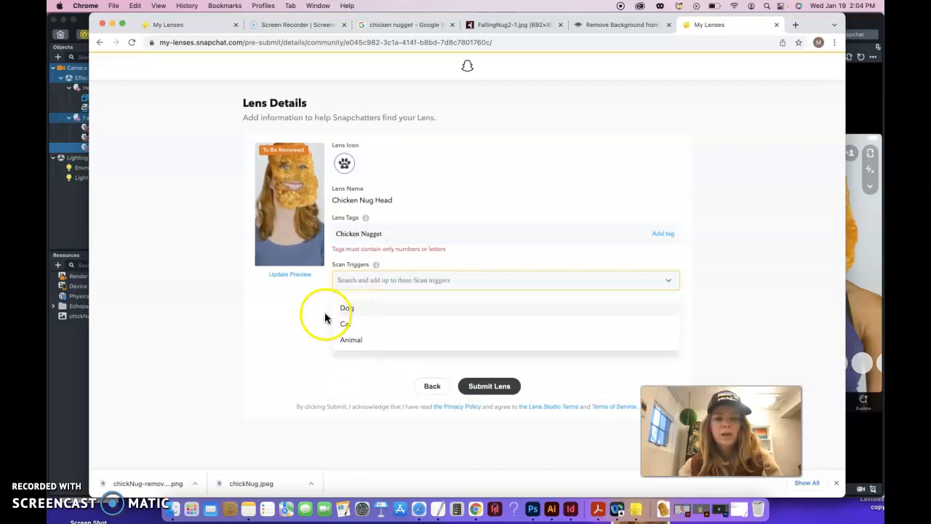
pyautogui.moveTo(378, 266)
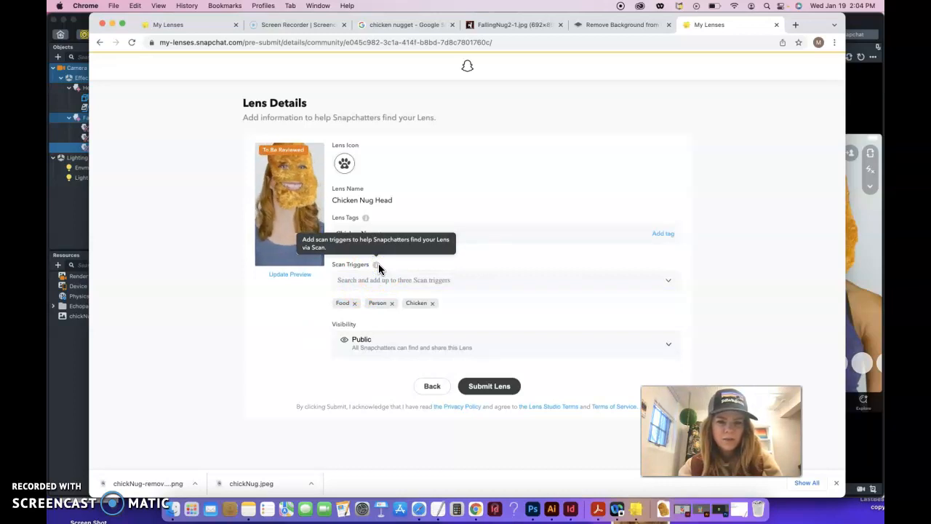
pyautogui.click(295, 328)
pyautogui.click(359, 281)
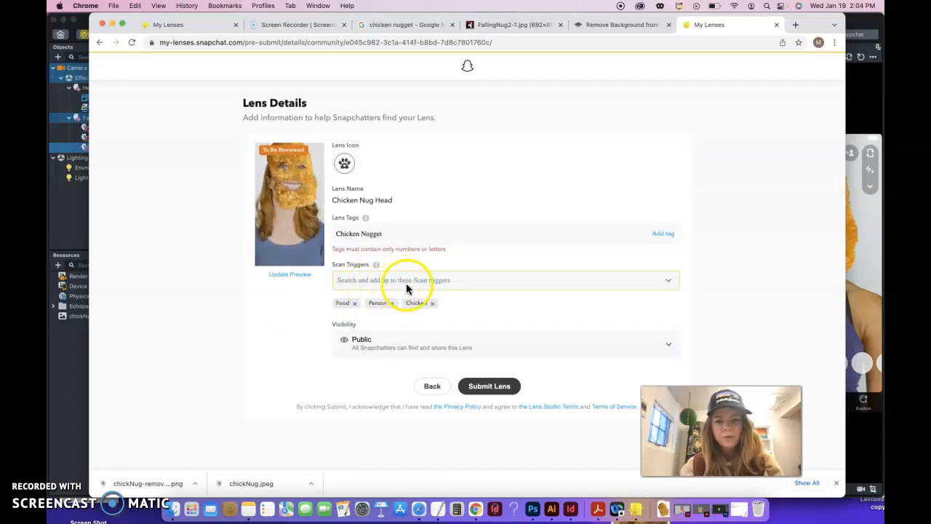
pyautogui.click(386, 353)
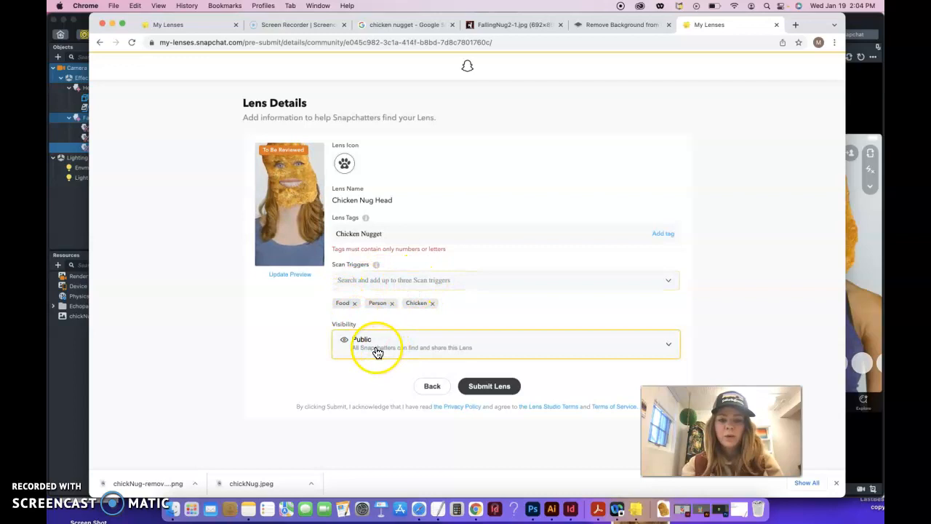
# - Submit Chicken Nug Head and screenshot the All Lenses list showing it In Review
pyautogui.click(500, 387)
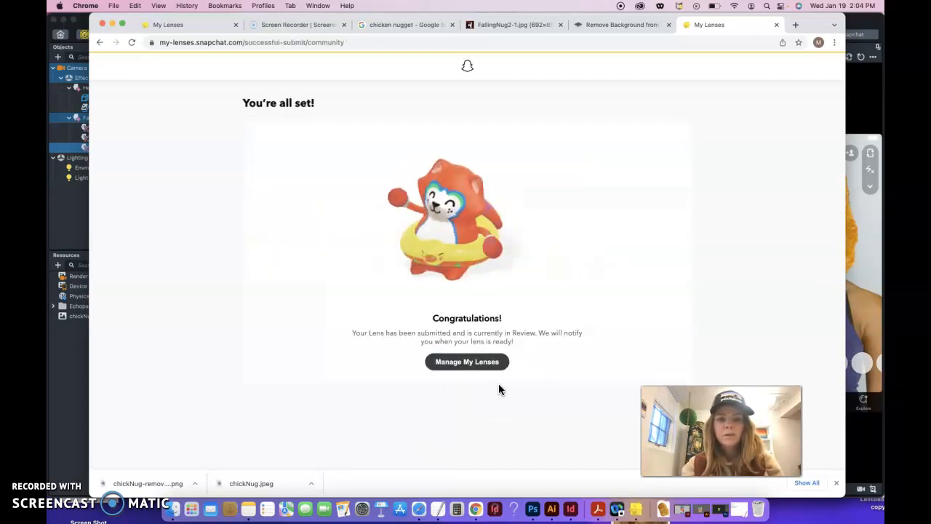
pyautogui.click(486, 363)
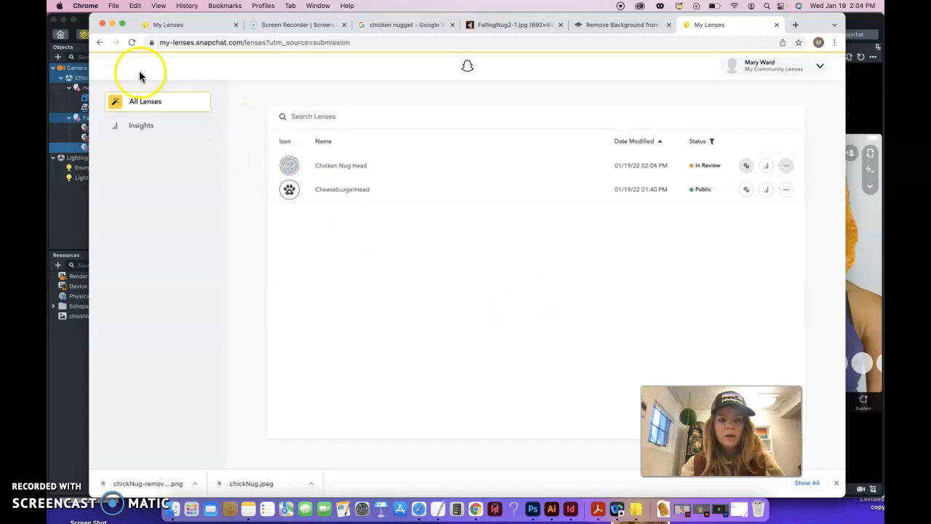
pyautogui.moveTo(93, 55); pyautogui.dragTo(843, 321)
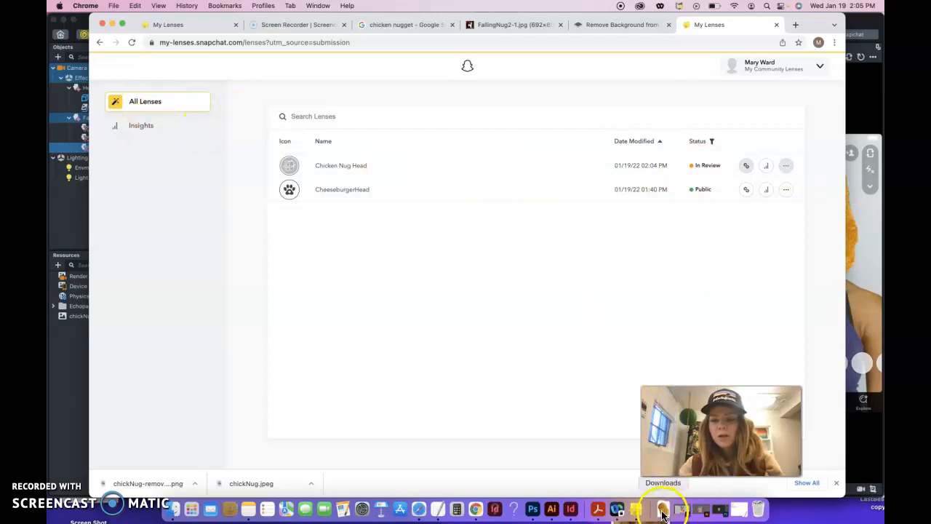
# - Close Lens Studio's Upload Successful message, screenshot the lens preview, and return to Chrome
pyautogui.click(617, 509)
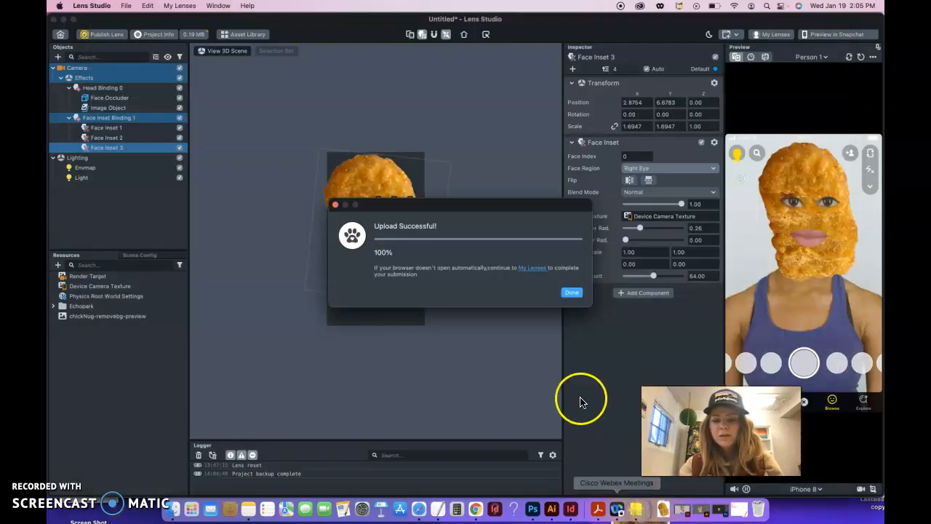
pyautogui.click(572, 293)
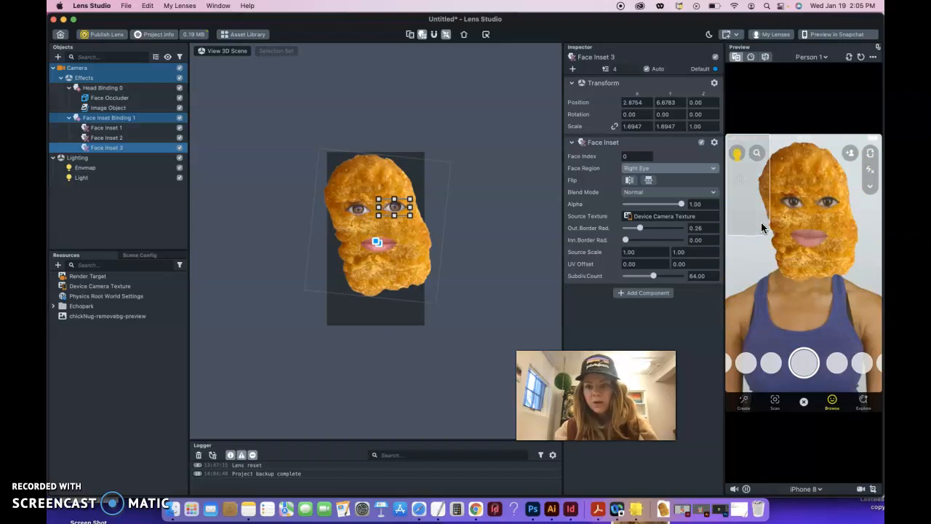
pyautogui.click(879, 394)
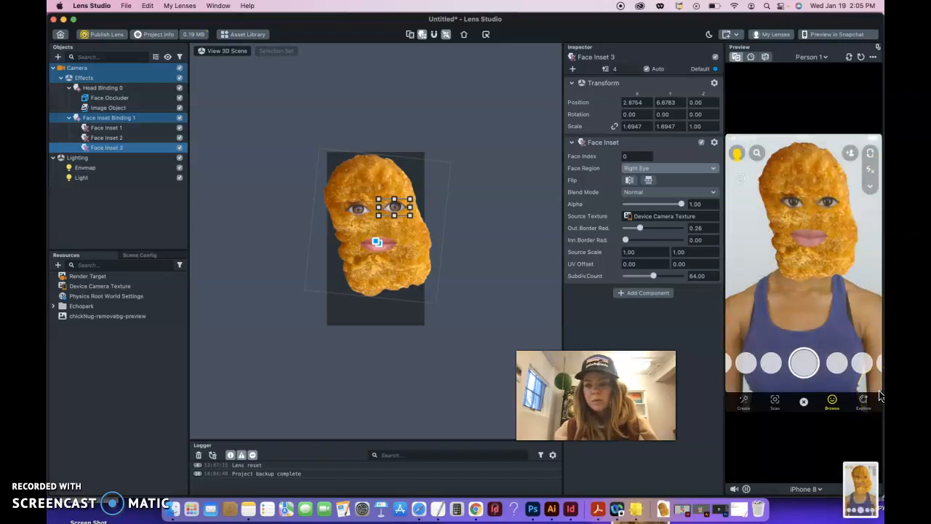
pyautogui.click(802, 207)
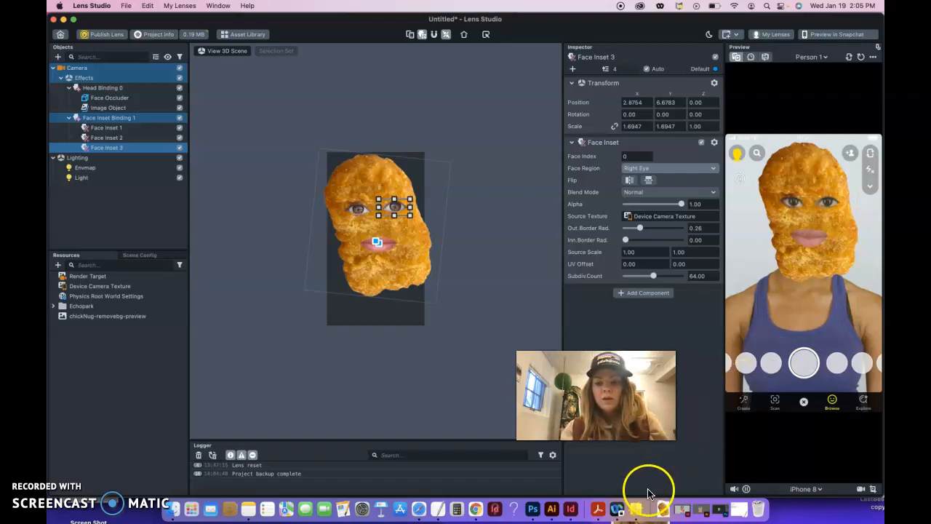
pyautogui.click(475, 508)
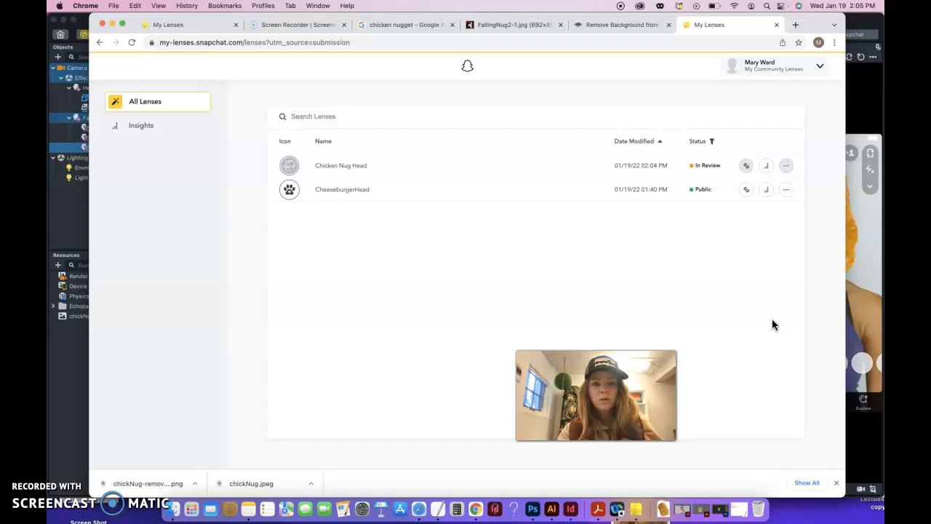
# - Bring Lens Studio back in front and select the first desktop screenshot
pyautogui.click(859, 91)
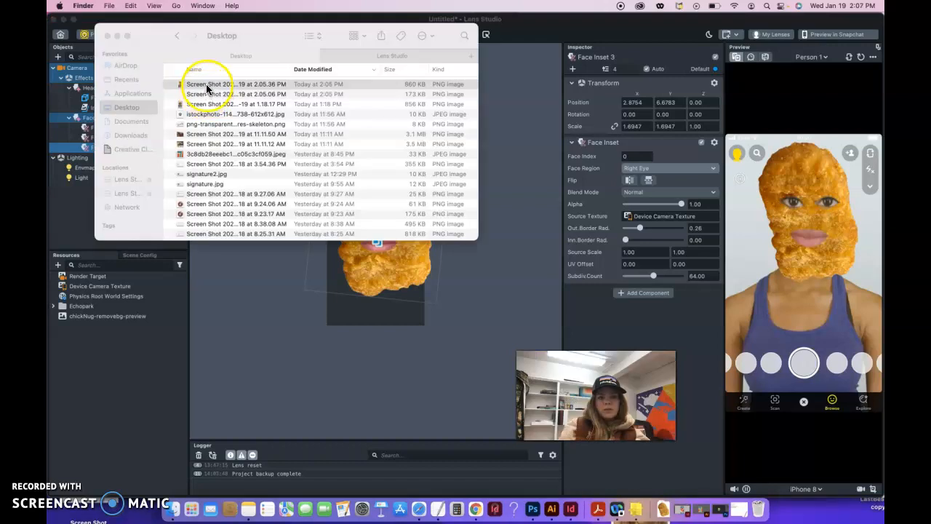
pyautogui.click(207, 85)
# - Open both screenshots, the nugget-face preview and the My Lenses list, in Preview
pyautogui.doubleClick(207, 85)
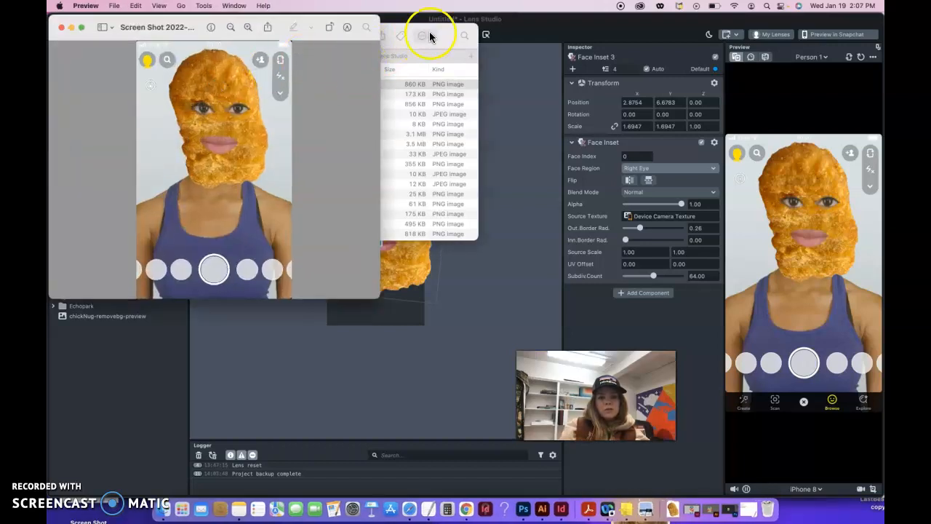
pyautogui.click(429, 37)
pyautogui.doubleClick(238, 94)
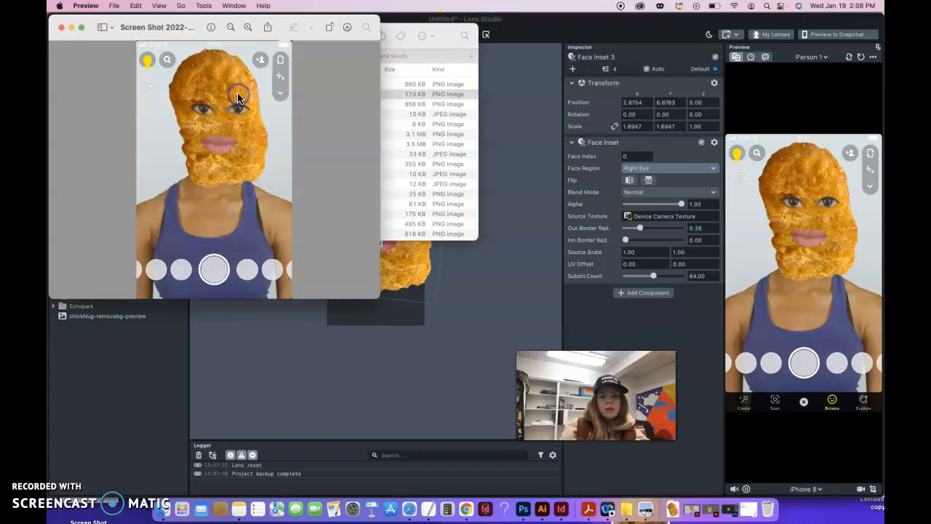